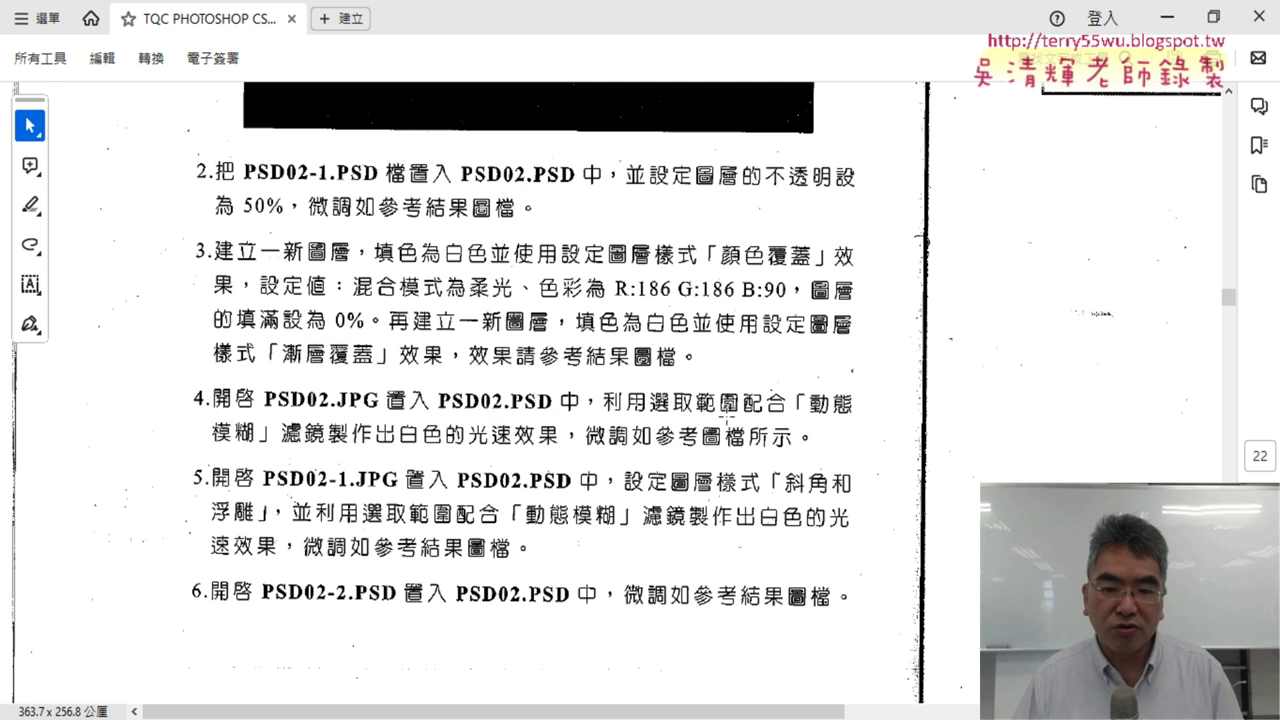
Step: Minimize Acrobat Reader to reveal Photoshop's Open dialog for folder 210
left_click(1168, 20)
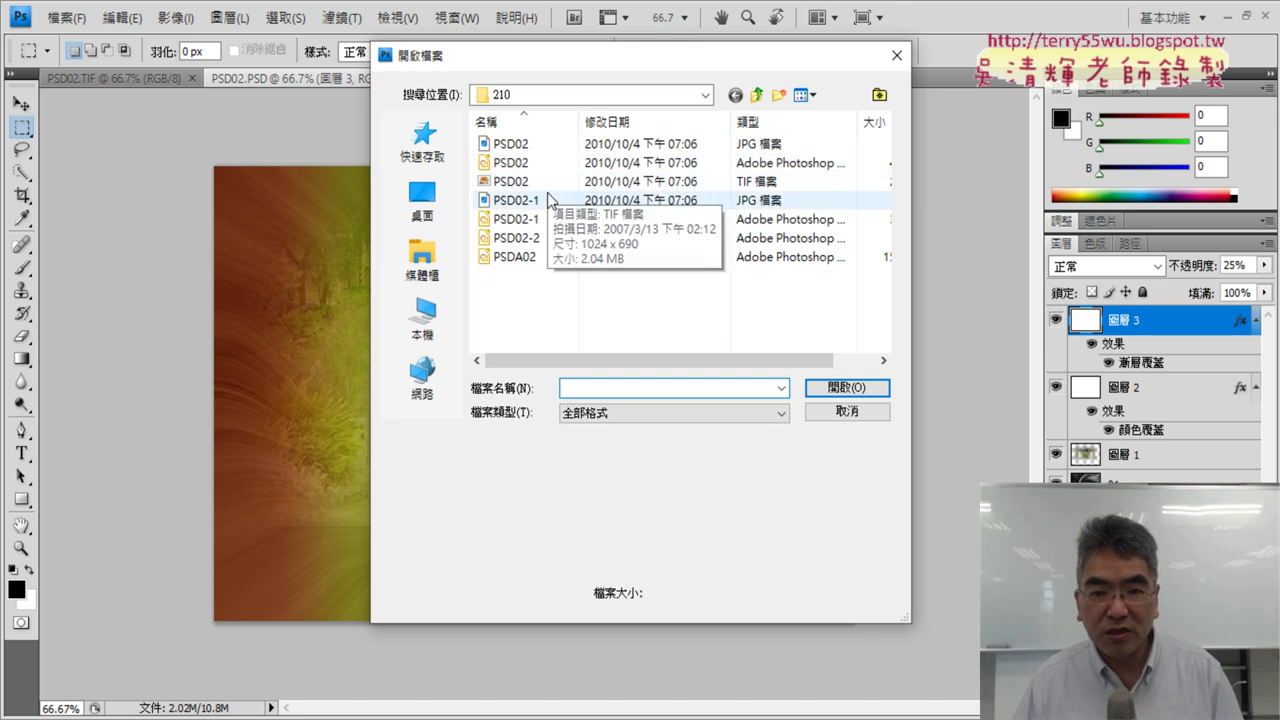
Step: Open PSD02.JPG, the white car on green, and view the PSD02.TIF reference poster
left_click(556, 146)
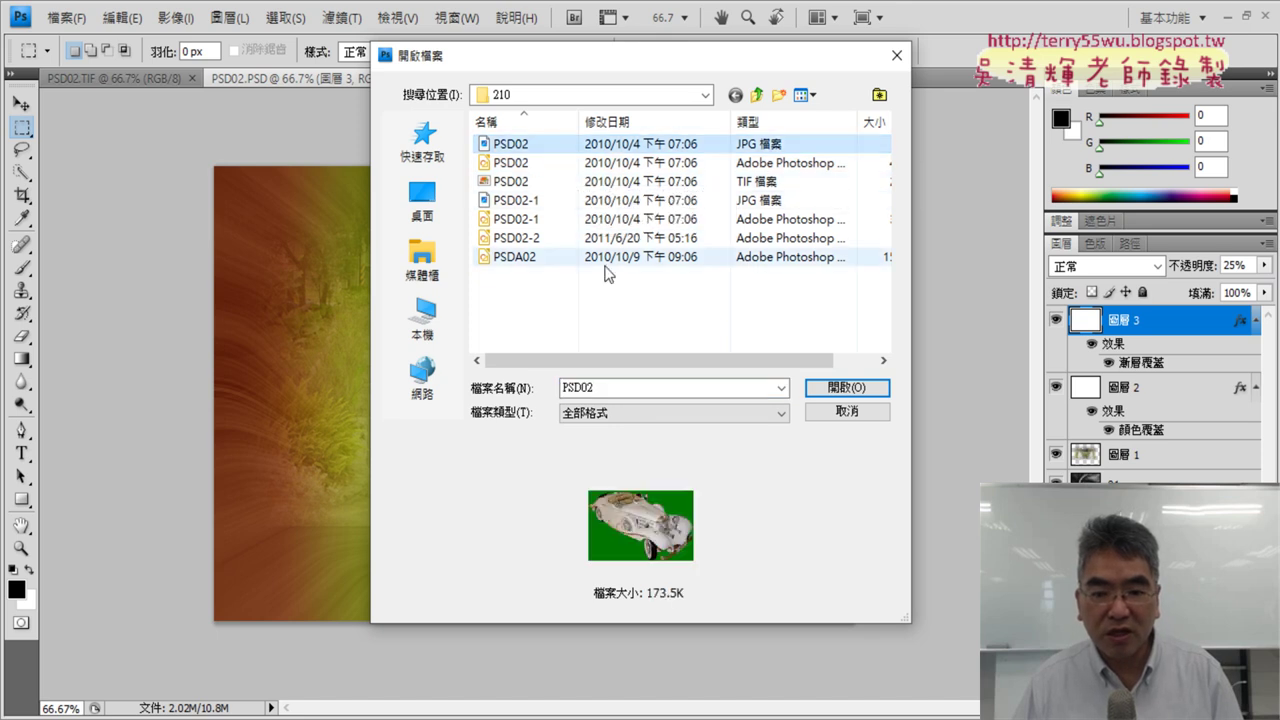
left_click(846, 388)
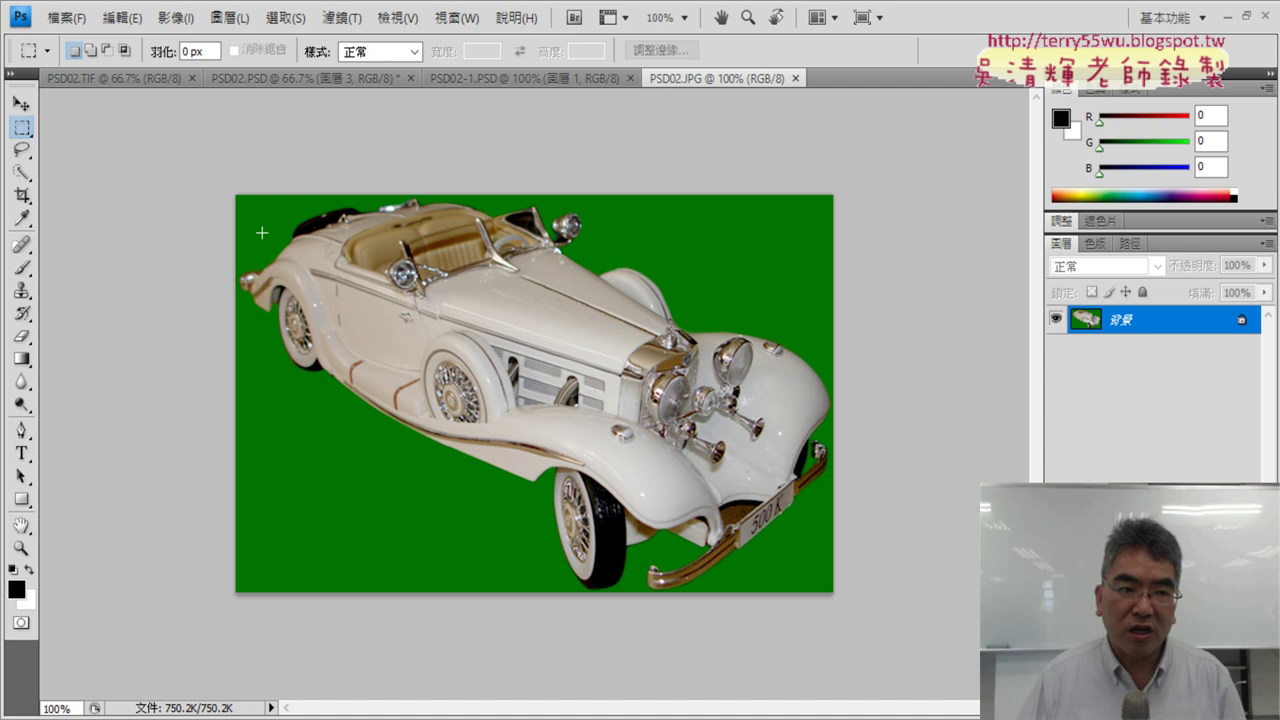
left_click(99, 79)
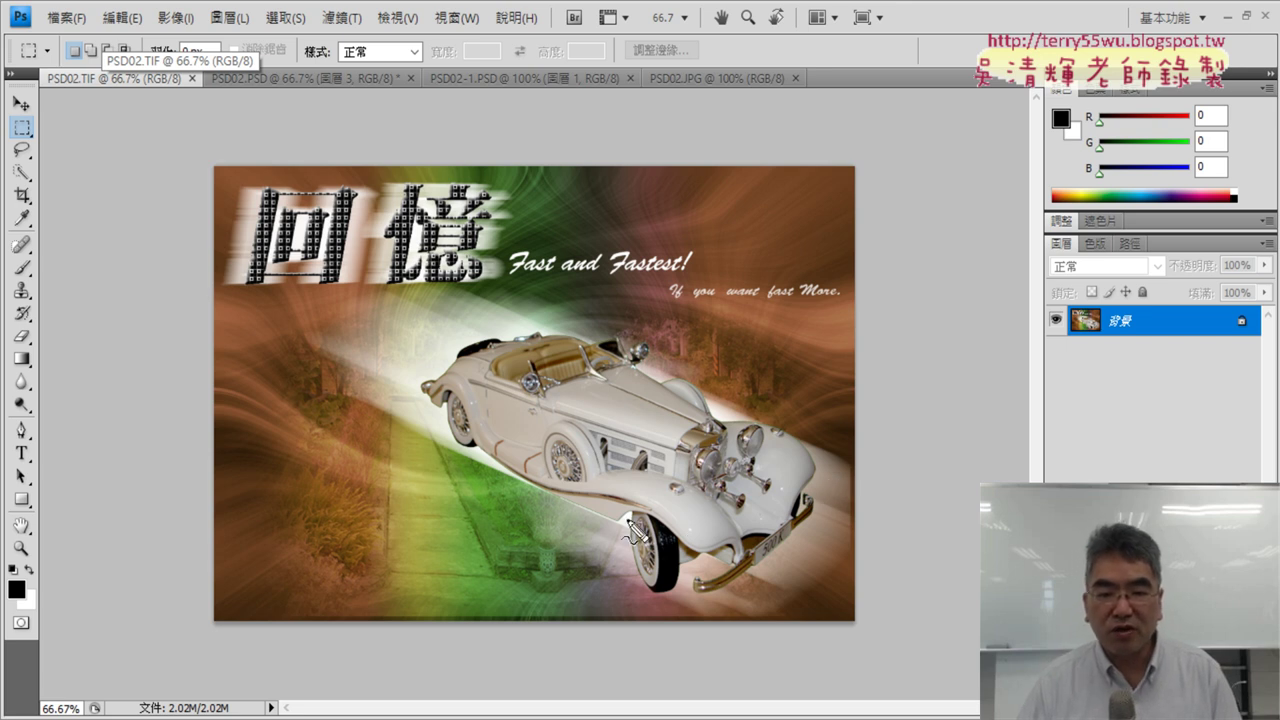
mouse_move(705, 608)
left_mouse_down()
mouse_move(897, 466)
mouse_move(743, 600)
mouse_move(708, 606)
left_mouse_up()
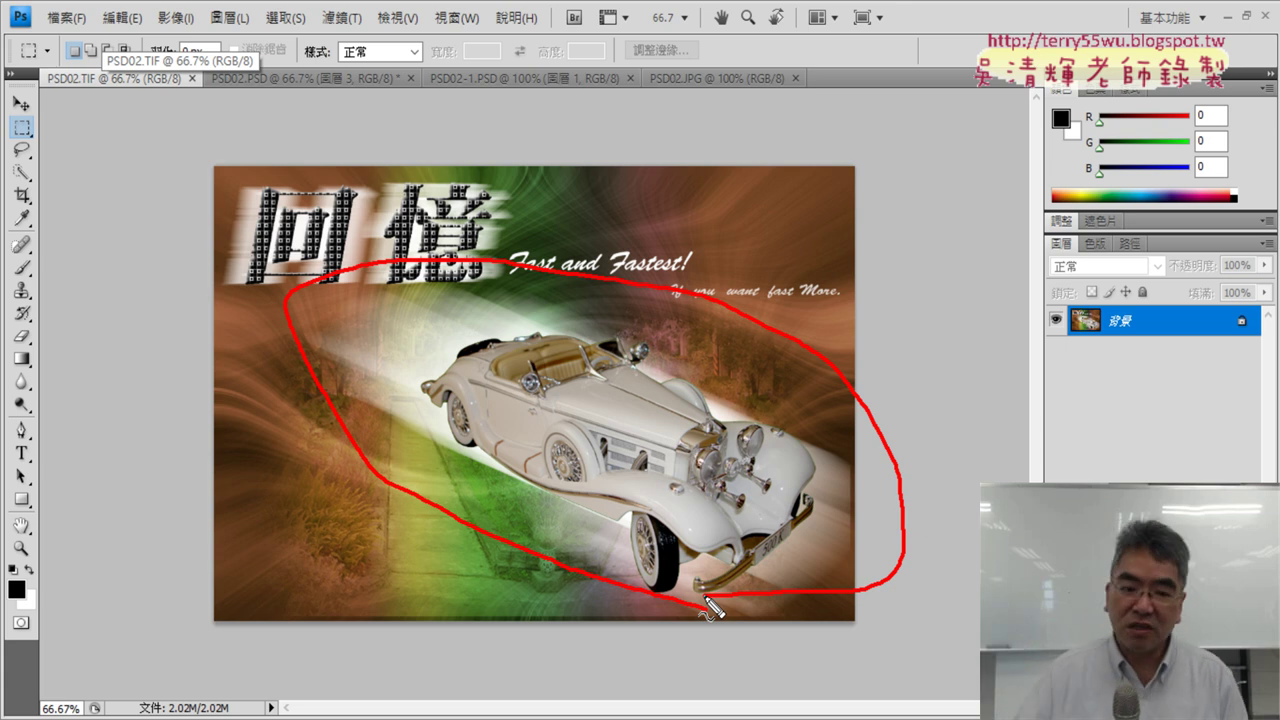
key("Escape")
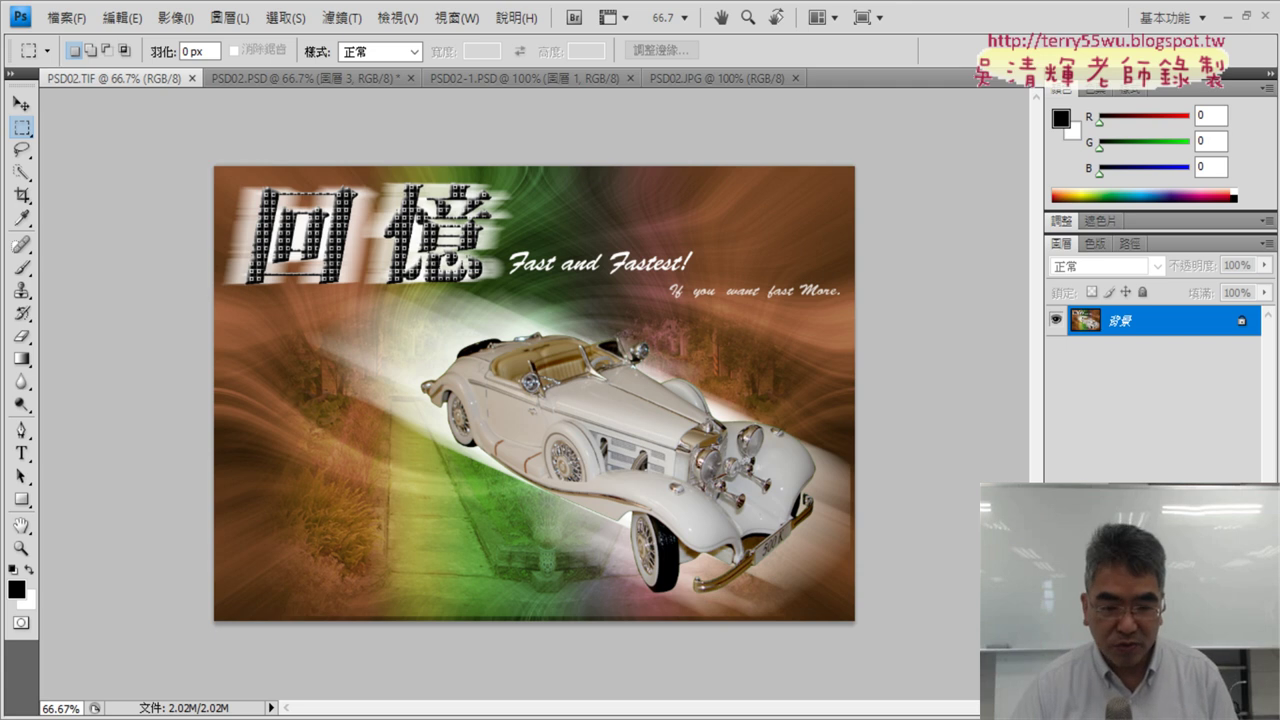
key("alt+Tab")
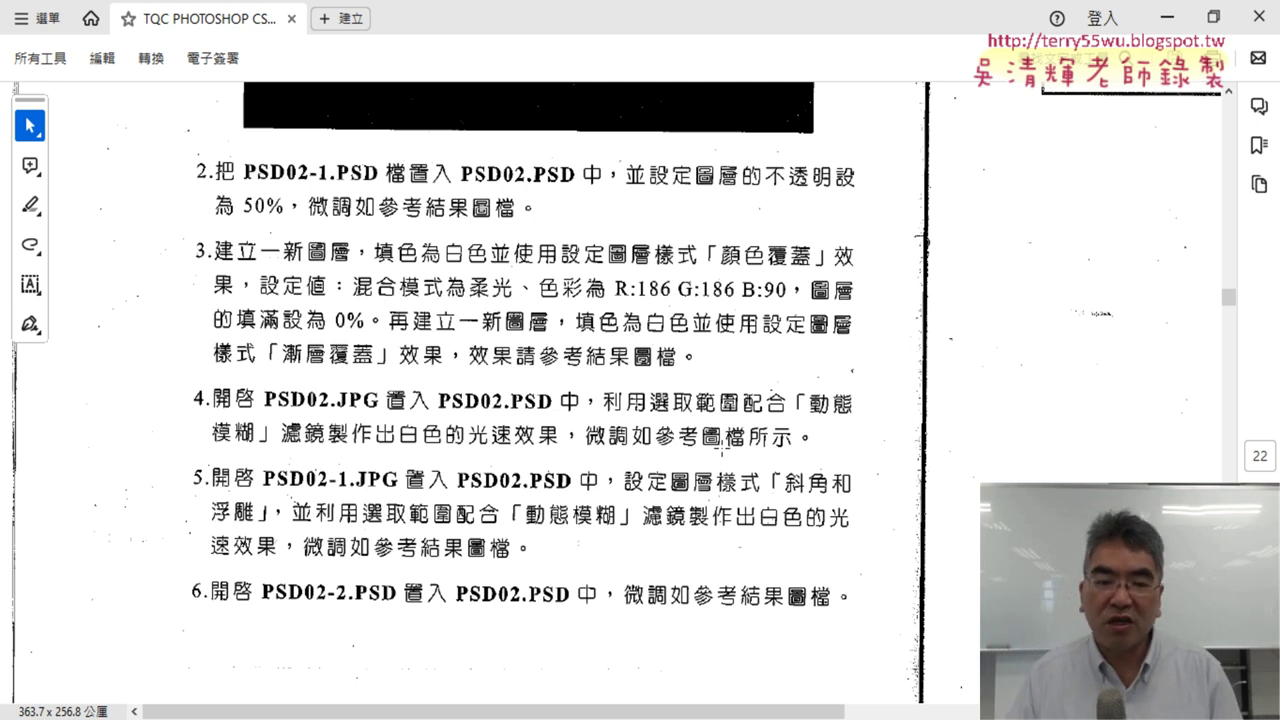
Step: Back in Photoshop, close PSD02-1.PSD and bring PSD02.JPG to the front
left_click(1167, 18)
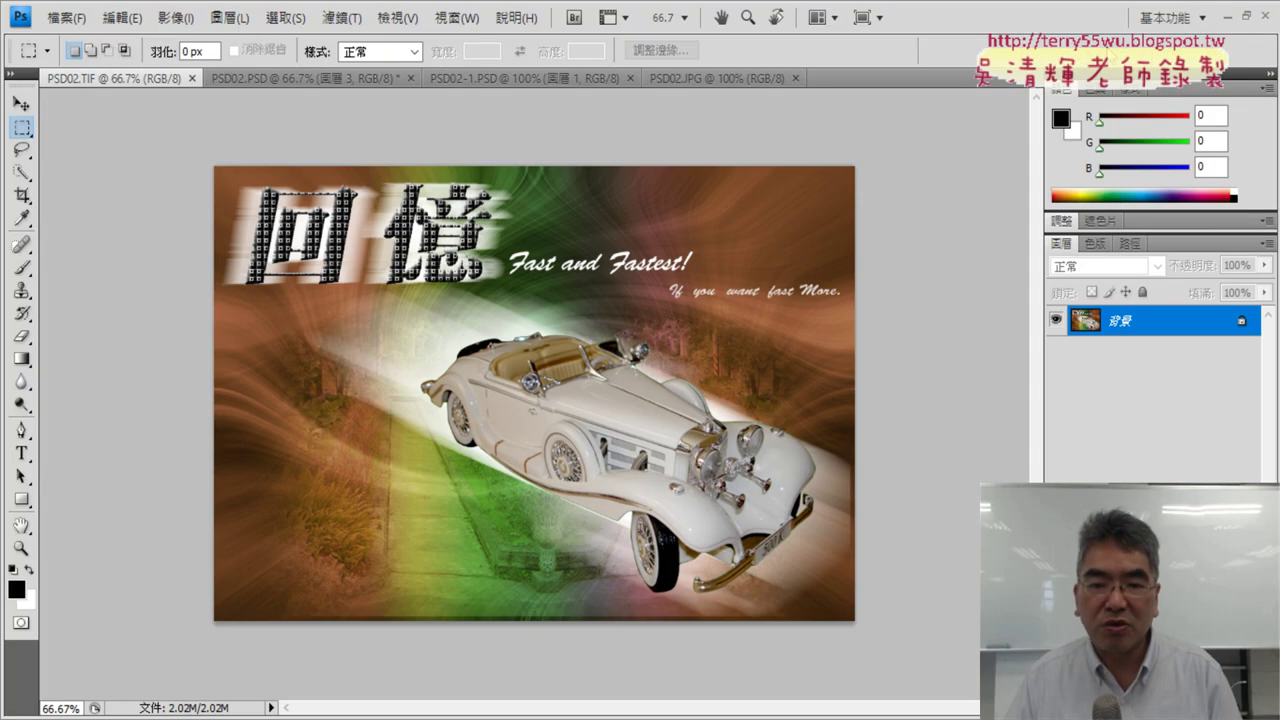
left_click(329, 76)
left_click(495, 78)
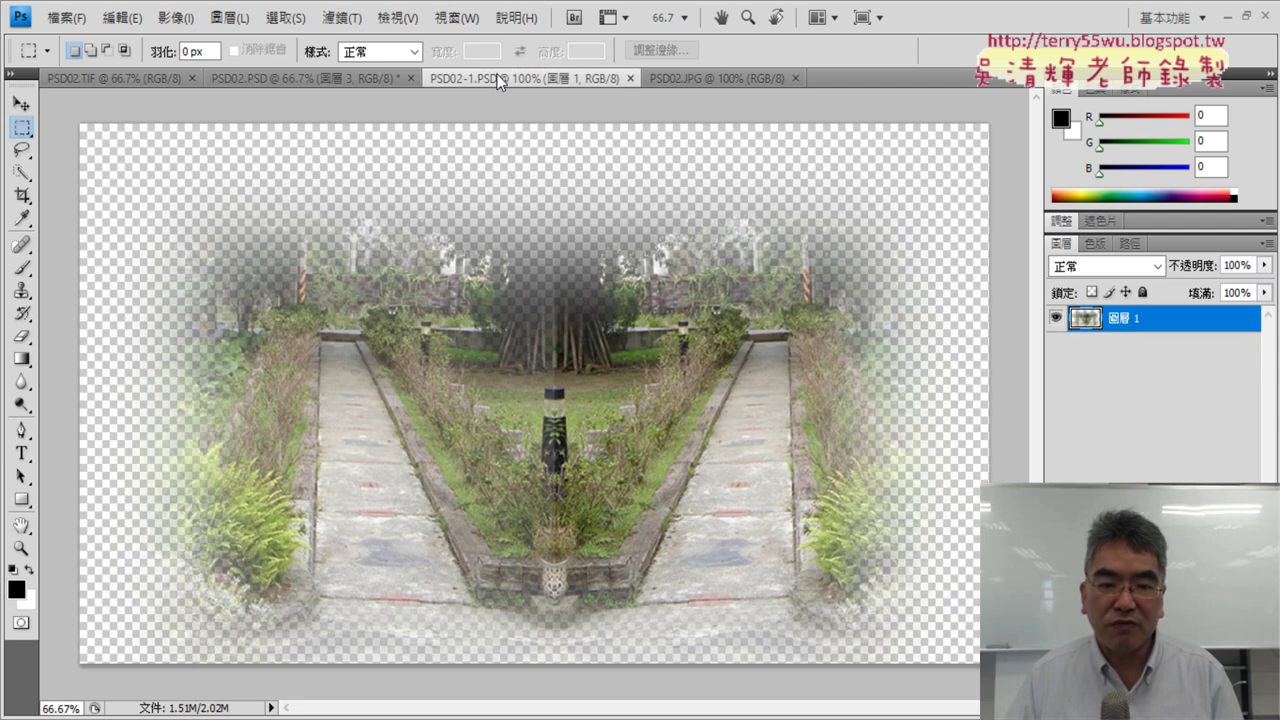
left_click(626, 80)
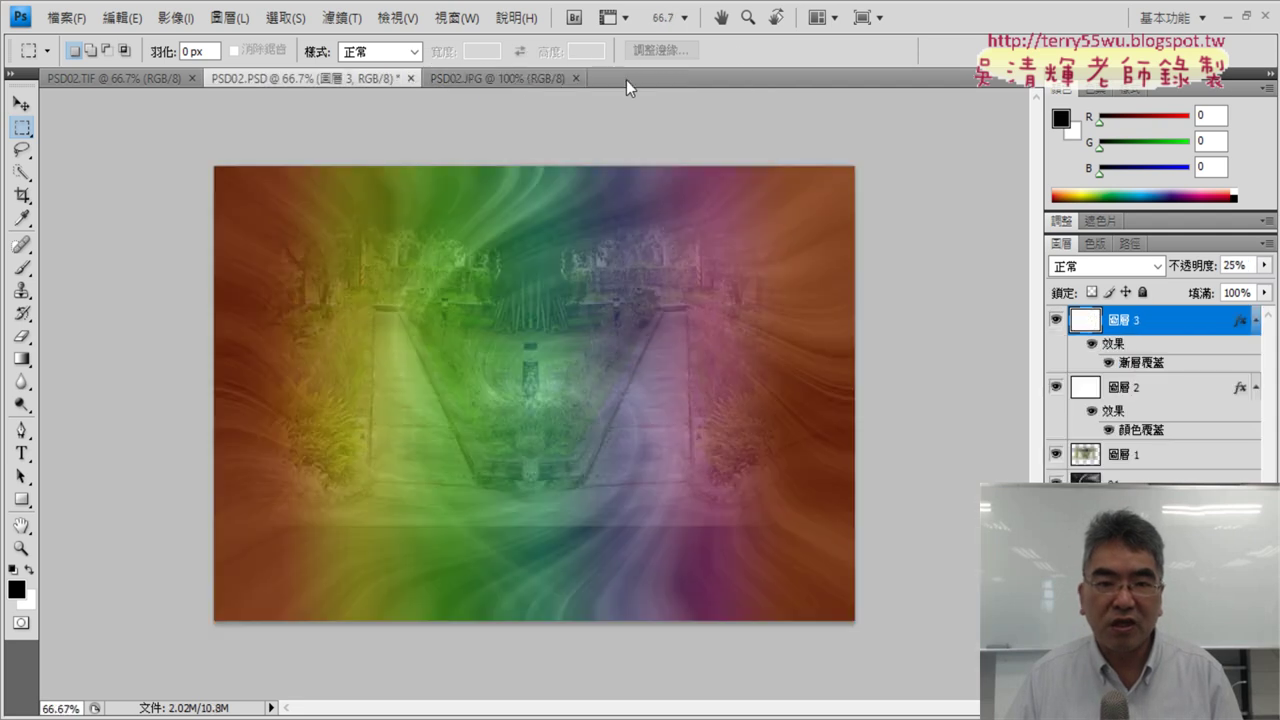
left_click(519, 76)
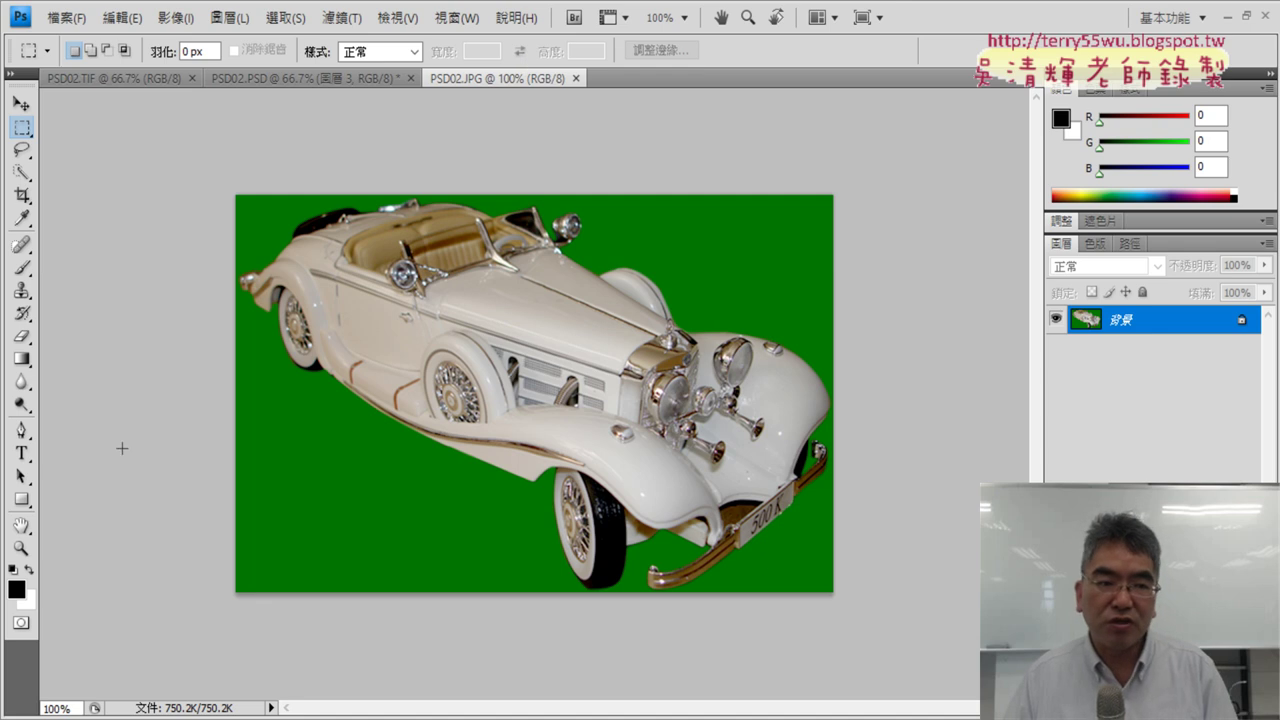
Step: Try brushing a Quick Selection over the green background, then deselect it
left_click(22, 218)
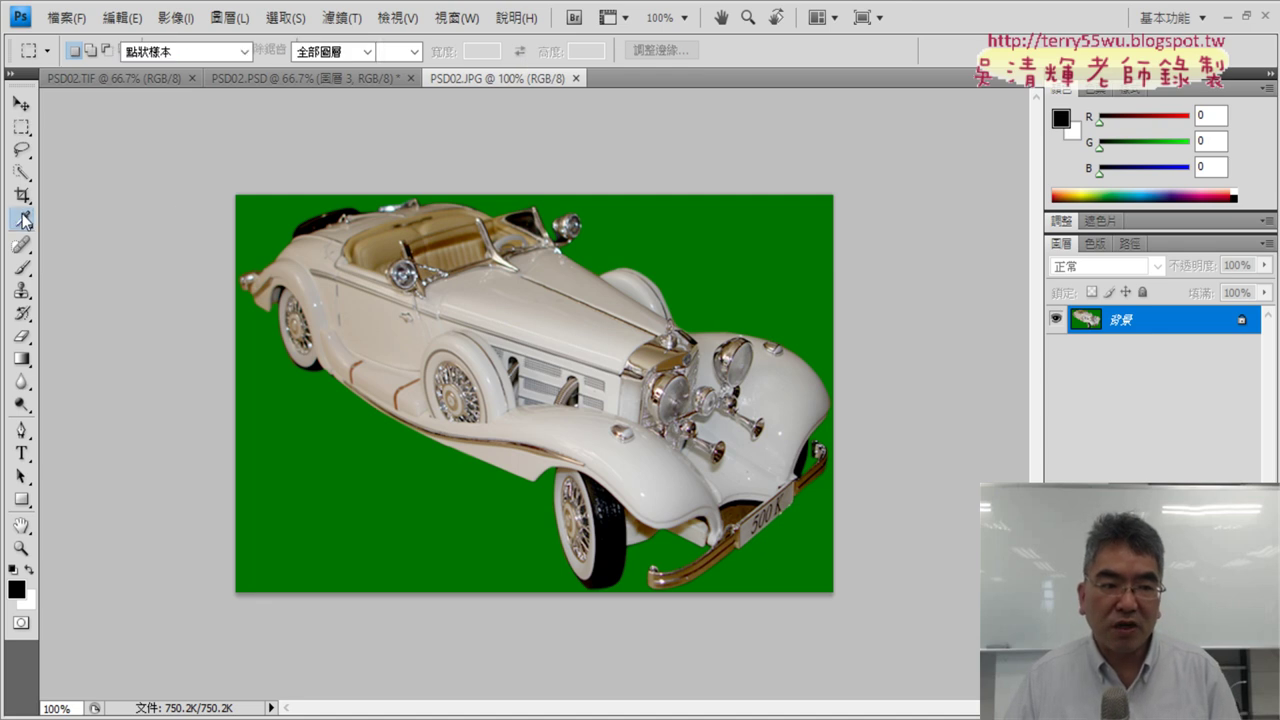
left_click(22, 195)
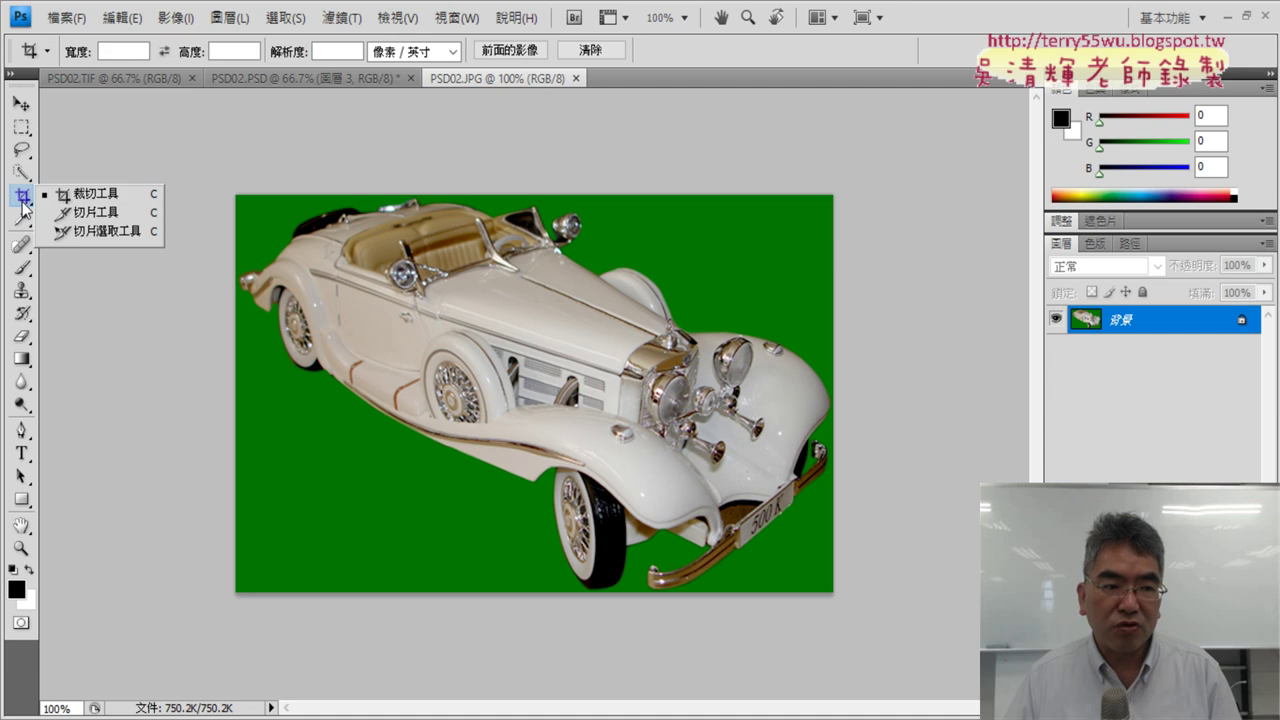
left_click(22, 177)
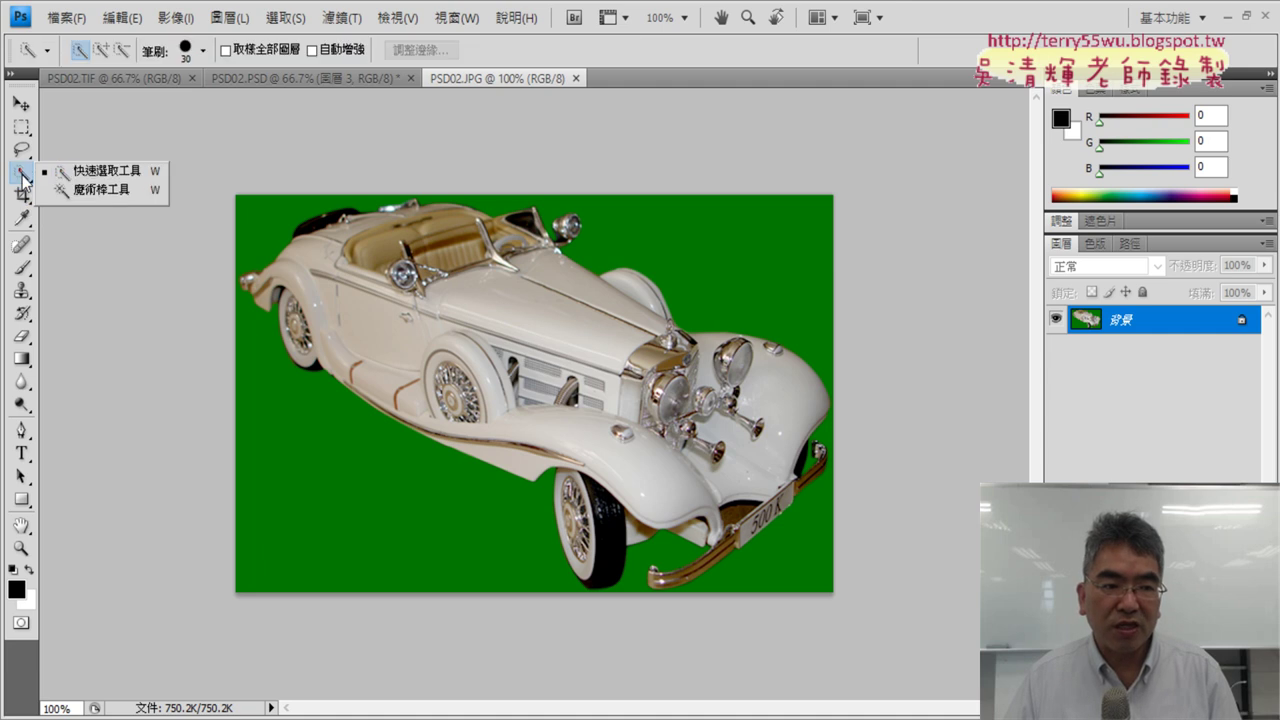
left_click(120, 174)
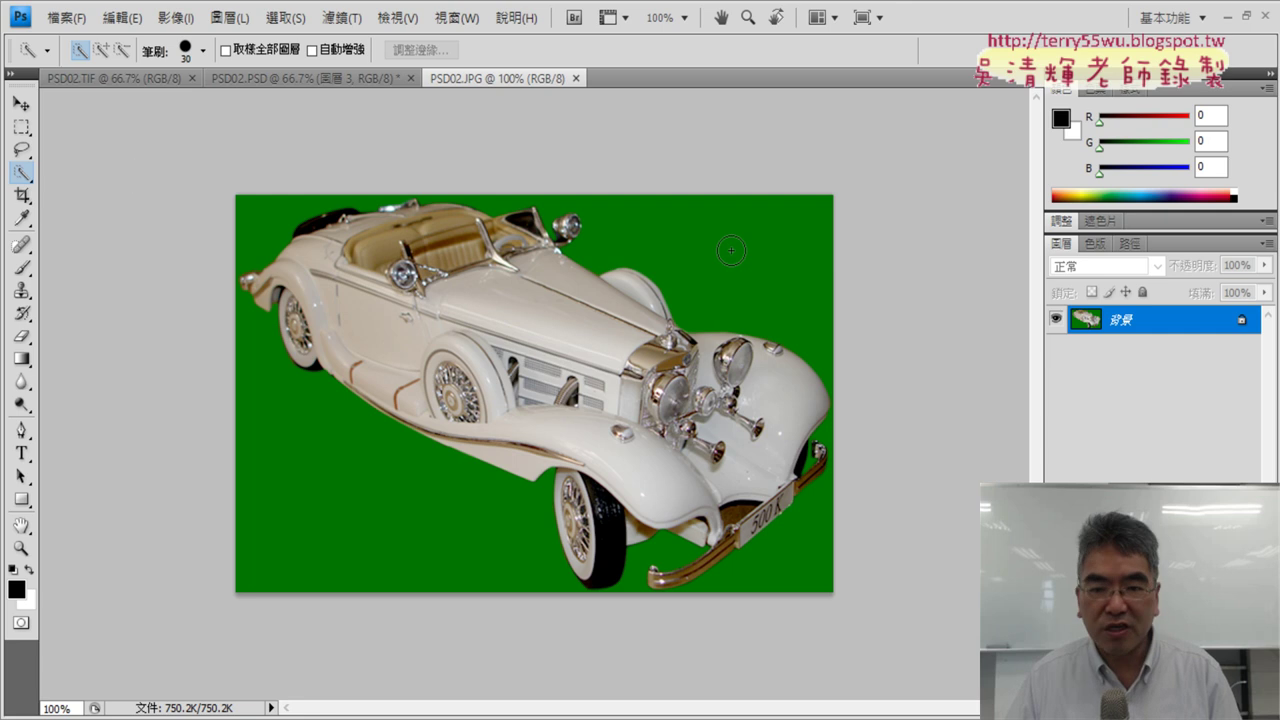
left_click_drag(729, 251, 800, 265)
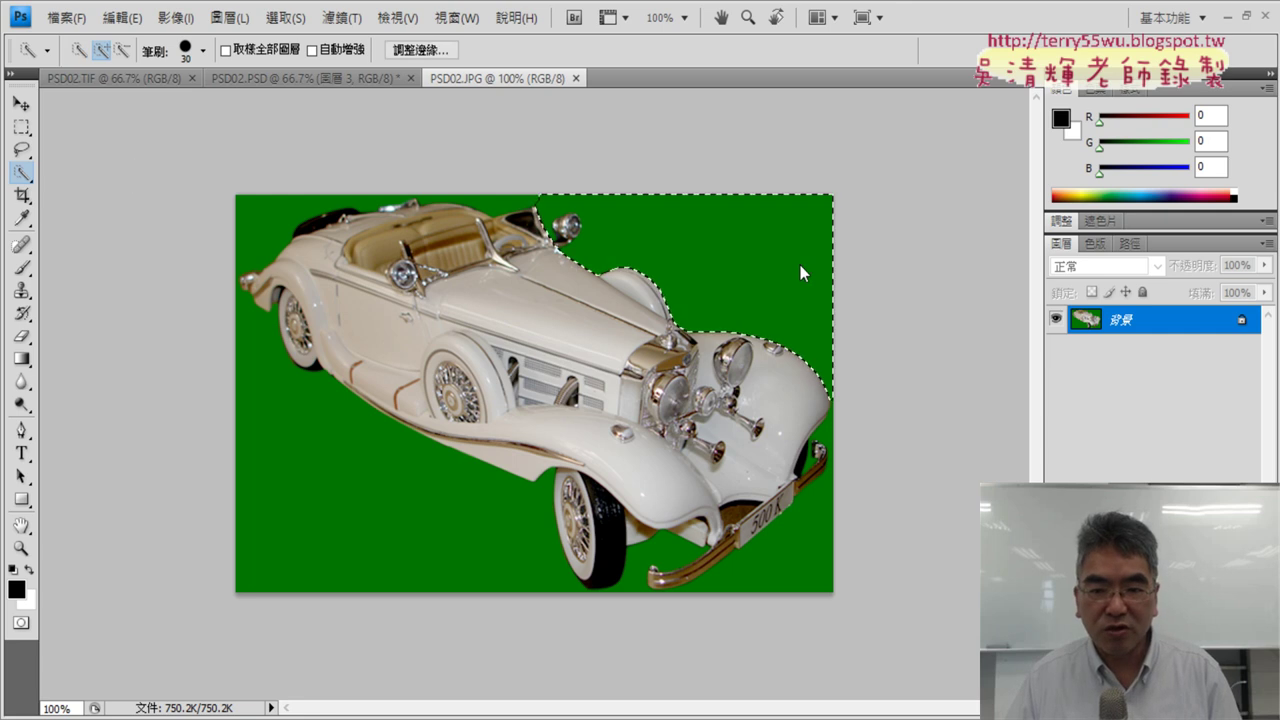
left_click(822, 565)
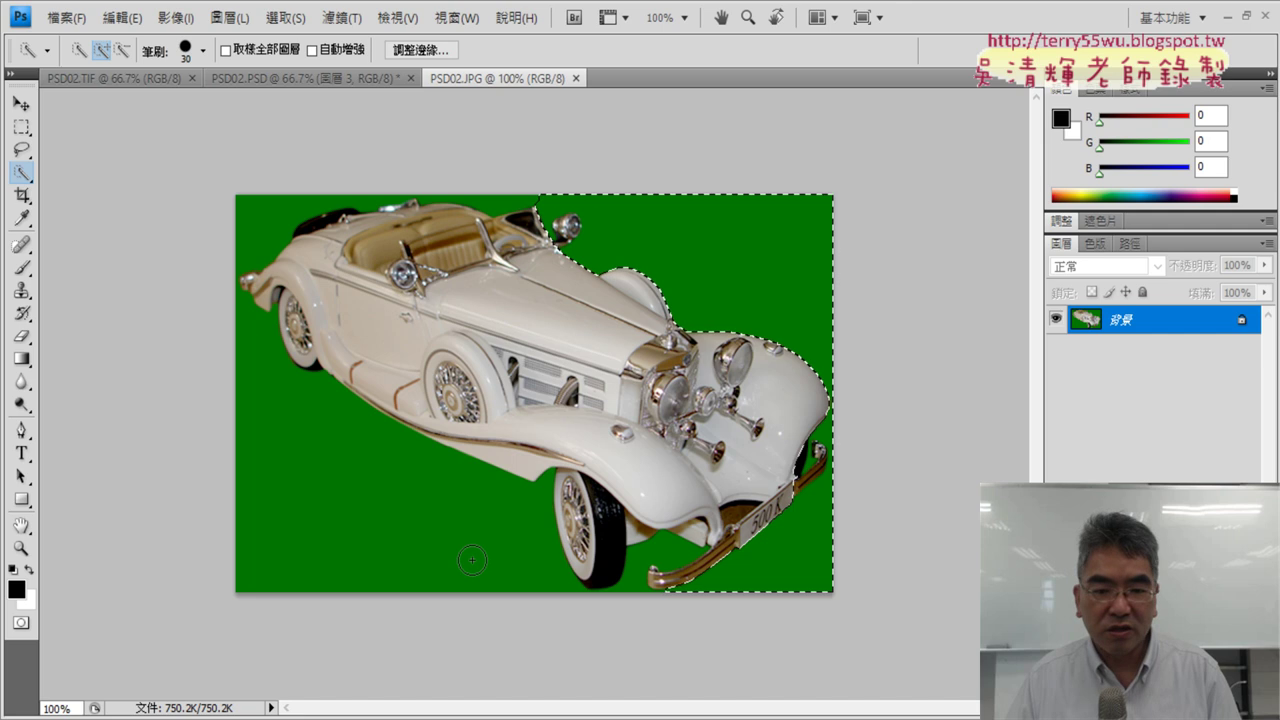
left_click(436, 547)
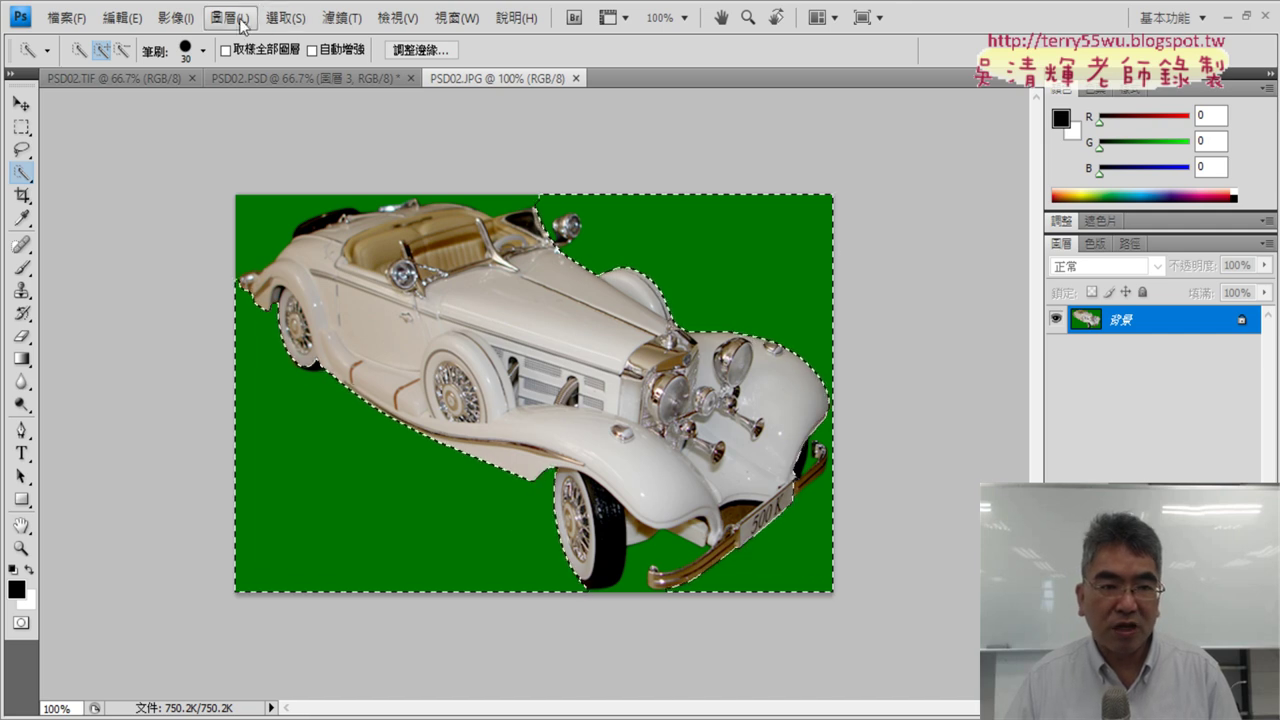
left_click(277, 19)
left_click(295, 60)
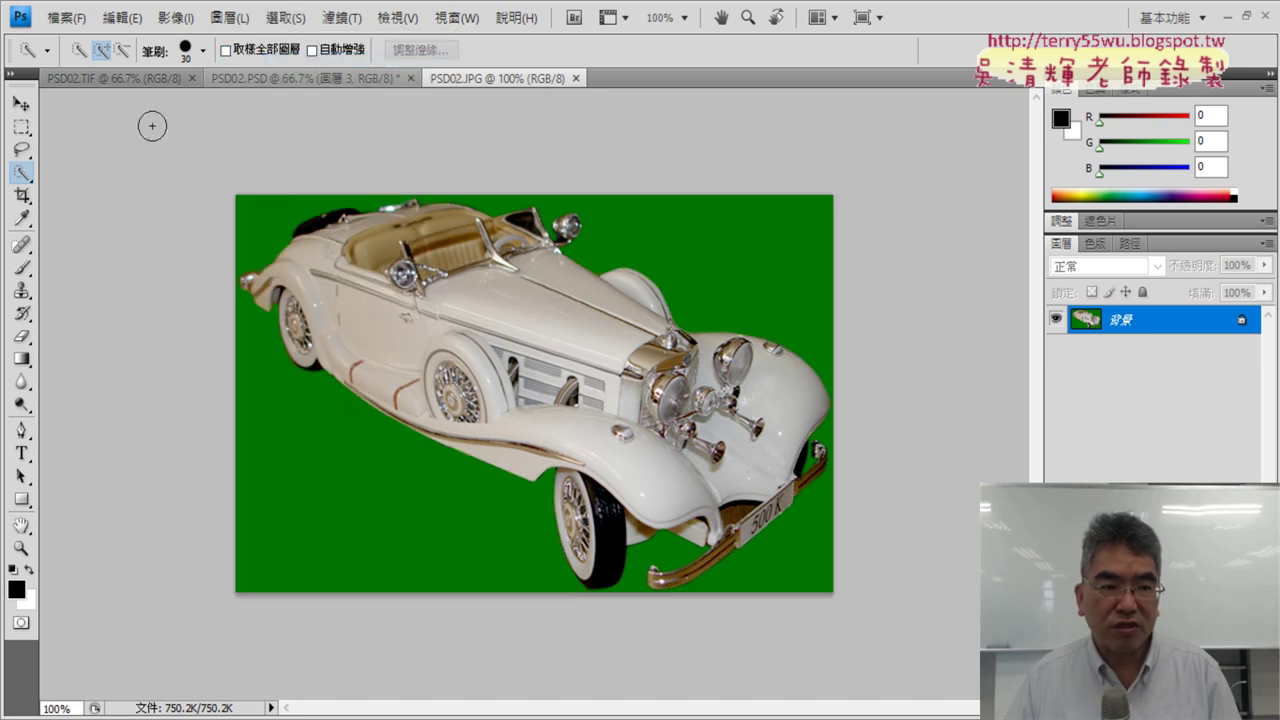
Step: Magic-wand the green background and invert the selection to isolate the car
right_click(34, 183)
left_click(102, 189)
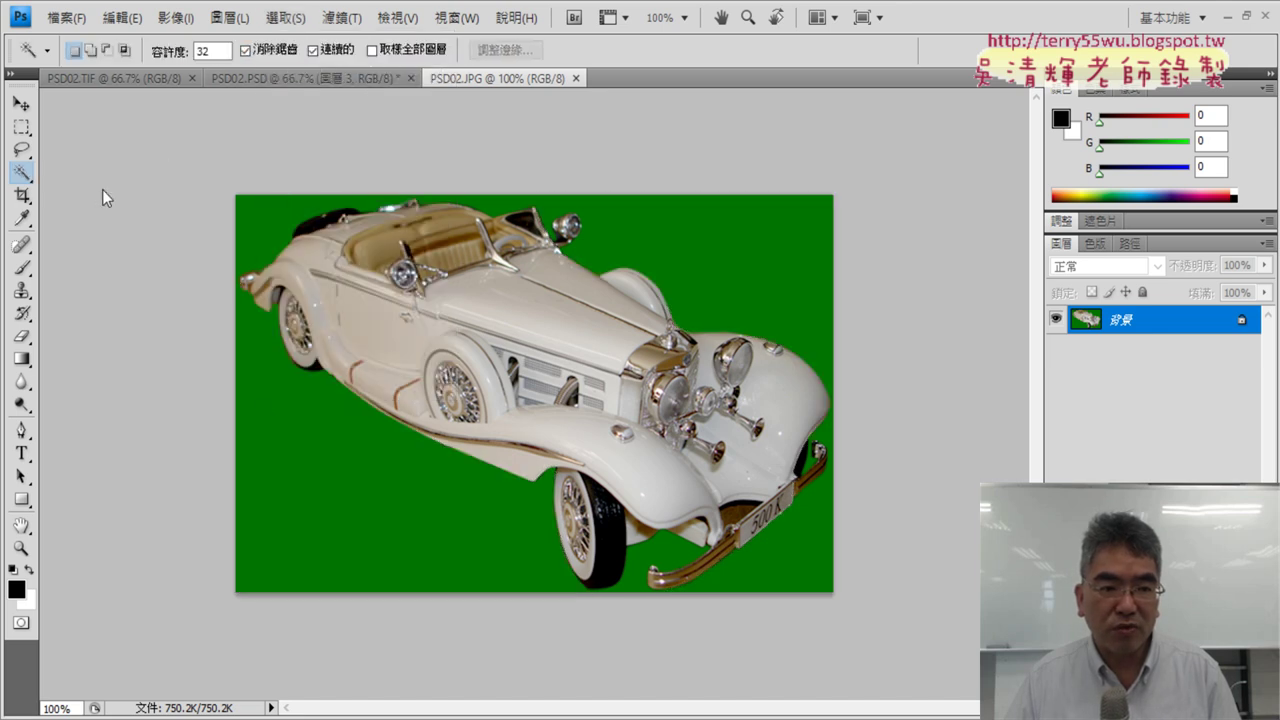
left_click(377, 515)
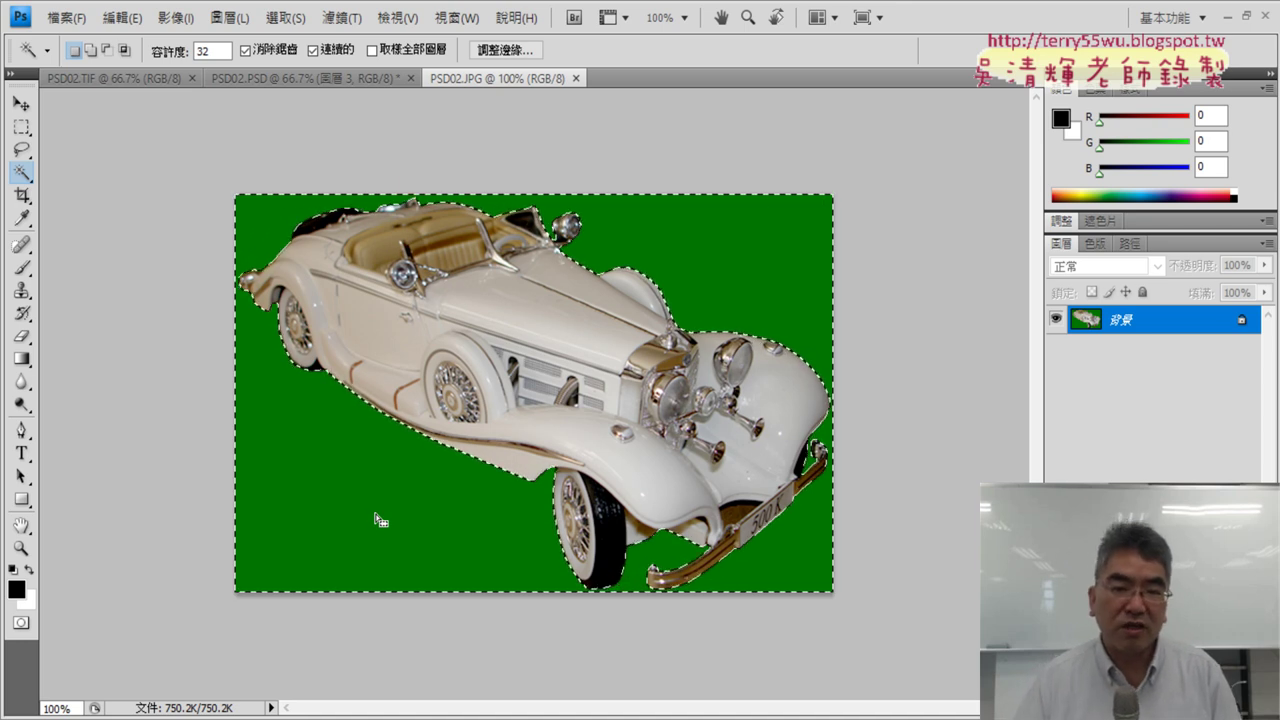
left_click(287, 22)
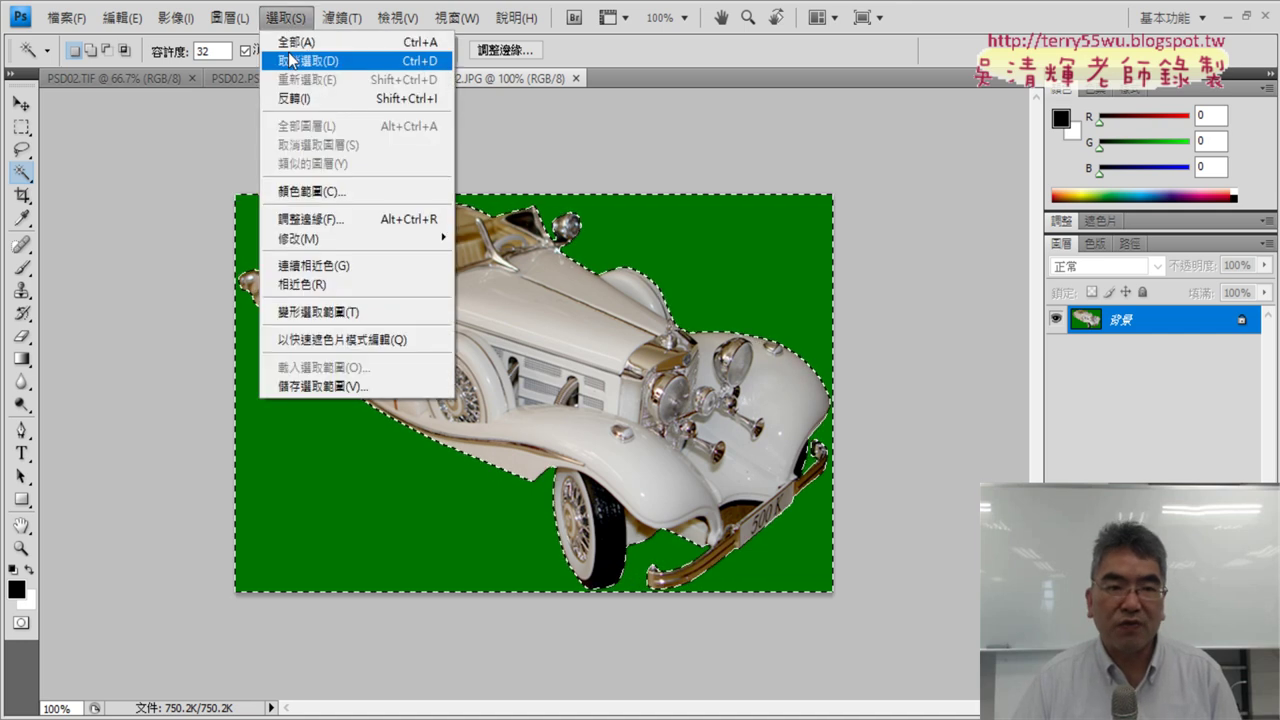
left_click(295, 100)
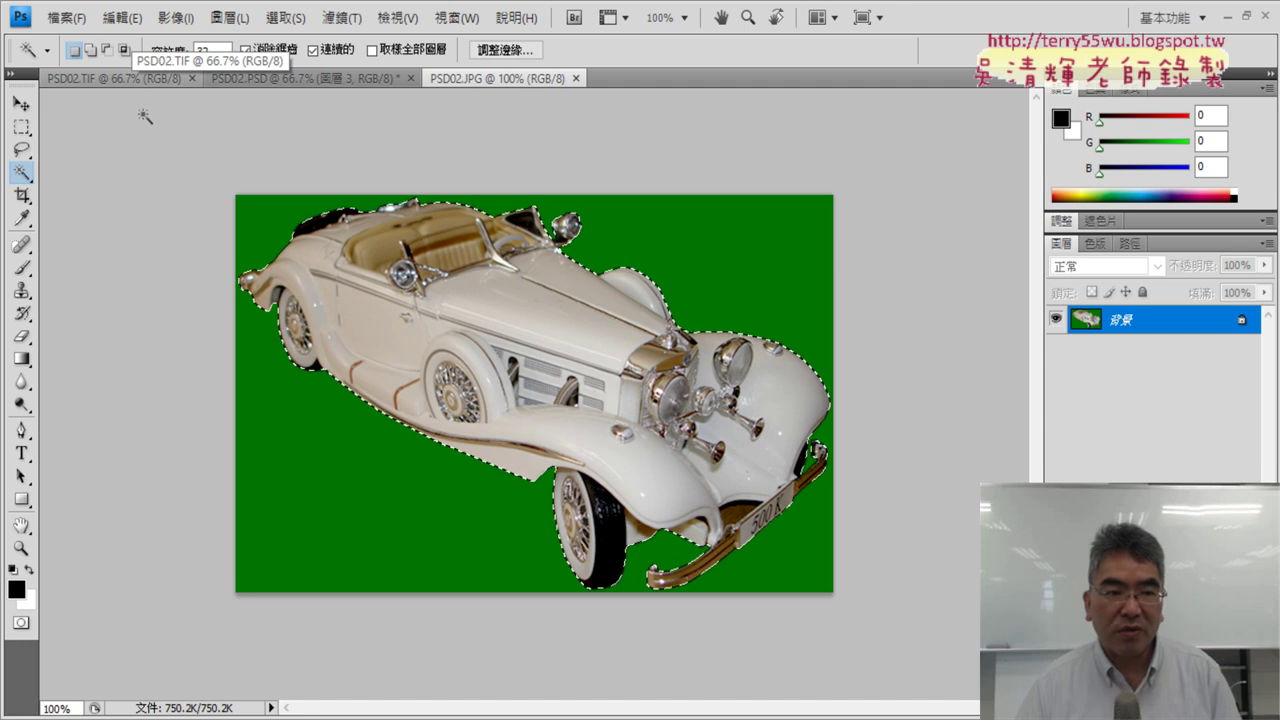
Step: Paste the car into PSD02.PSD as a new layer and move it down-right
left_click(277, 78)
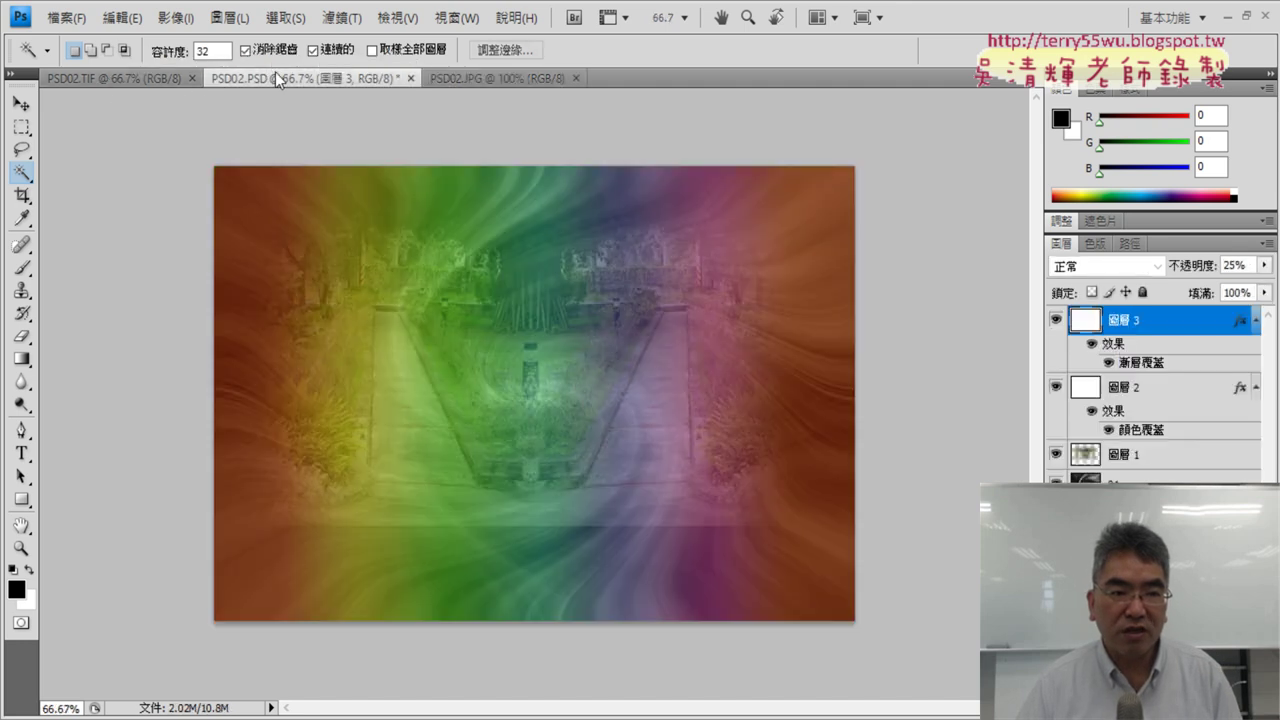
key("ctrl+v")
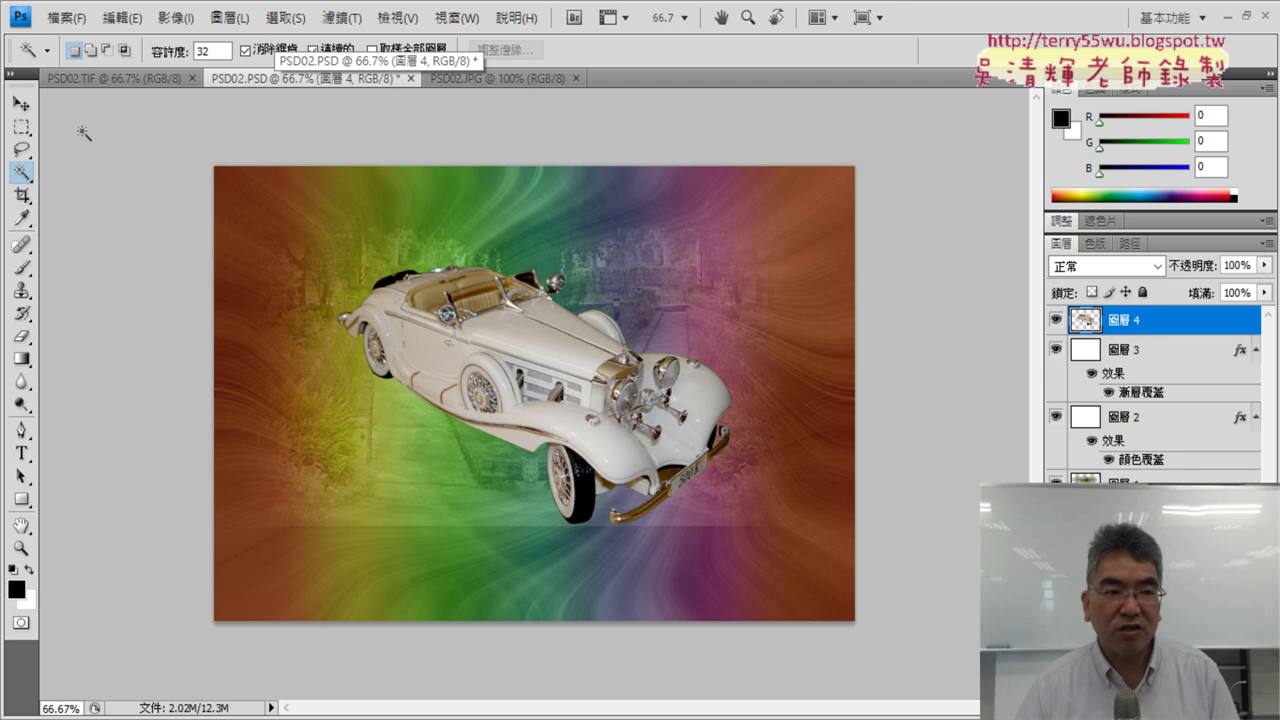
left_click(21, 103)
left_click_drag(534, 364, 660, 448)
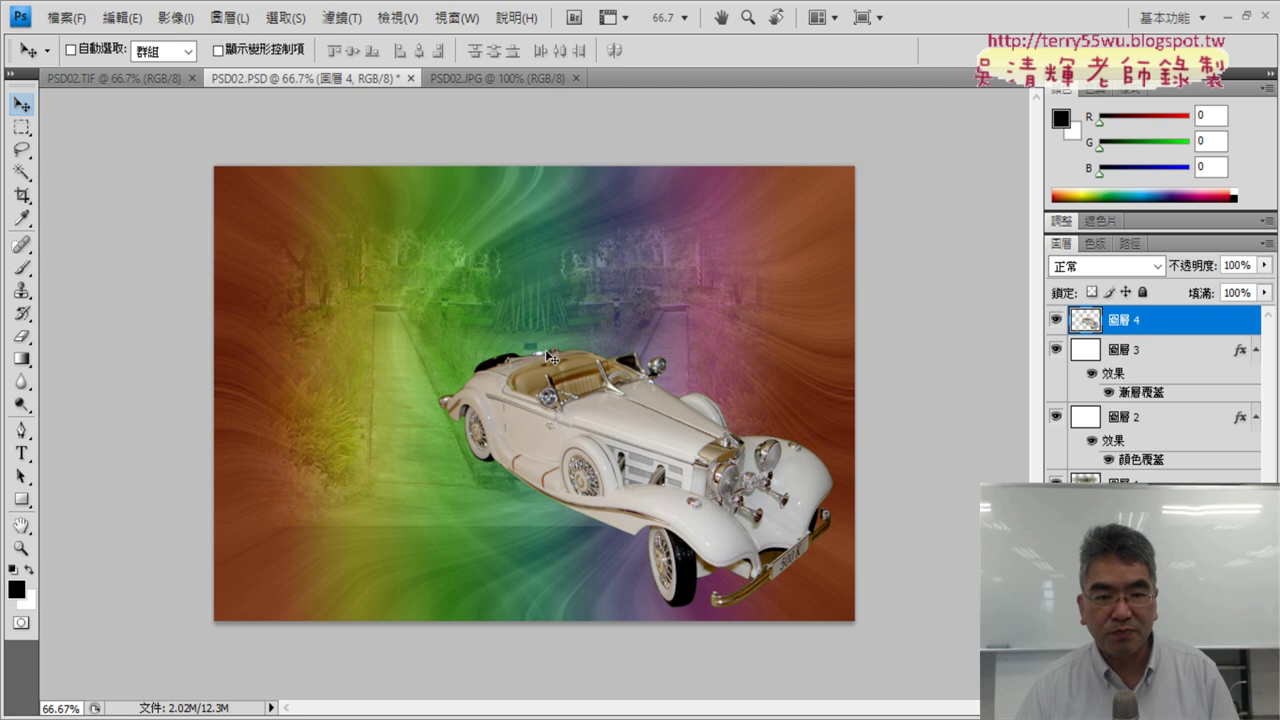
Step: Fine-tune the car's position to match the PSD02.TIF reference poster
left_click(130, 79)
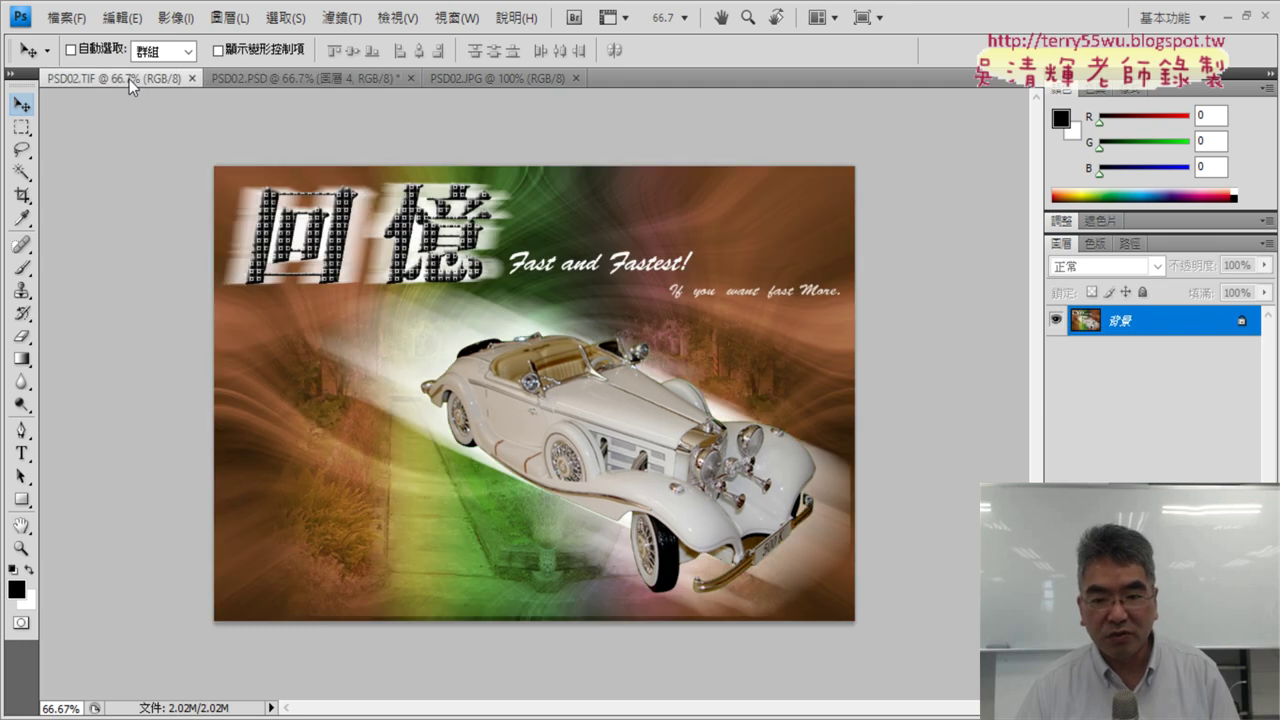
left_click(236, 80)
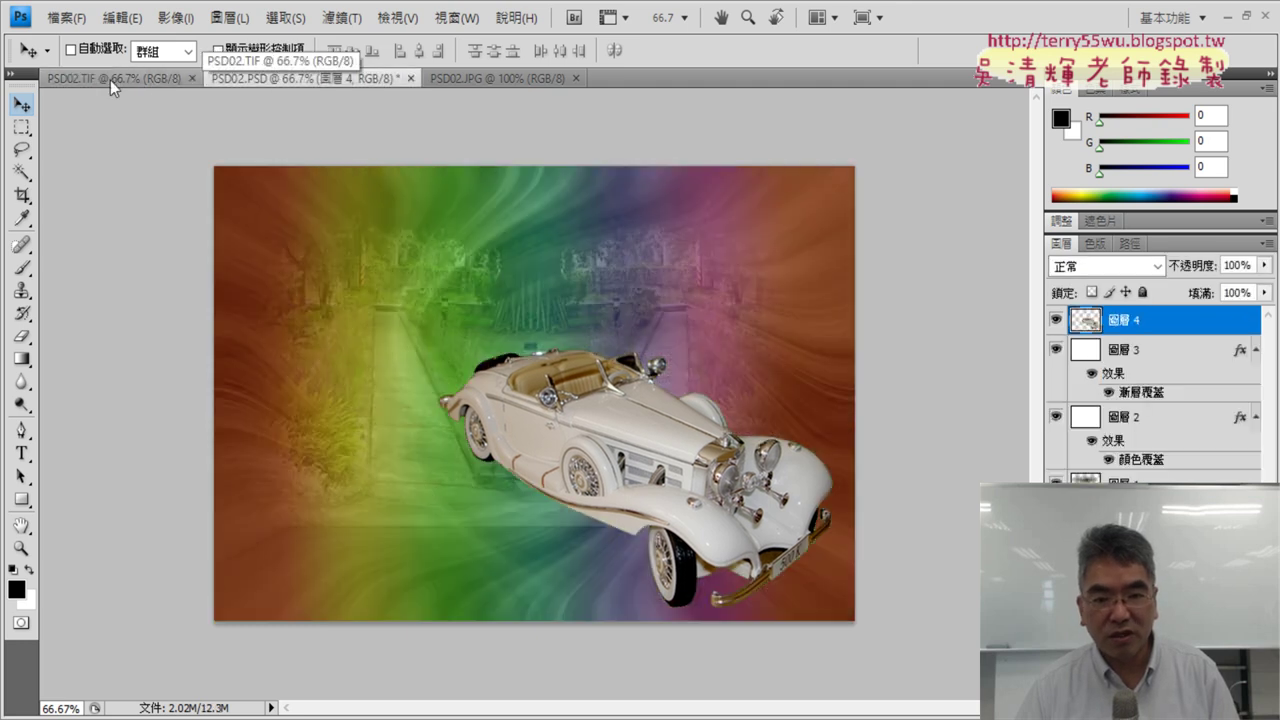
left_click(110, 78)
left_click(322, 80)
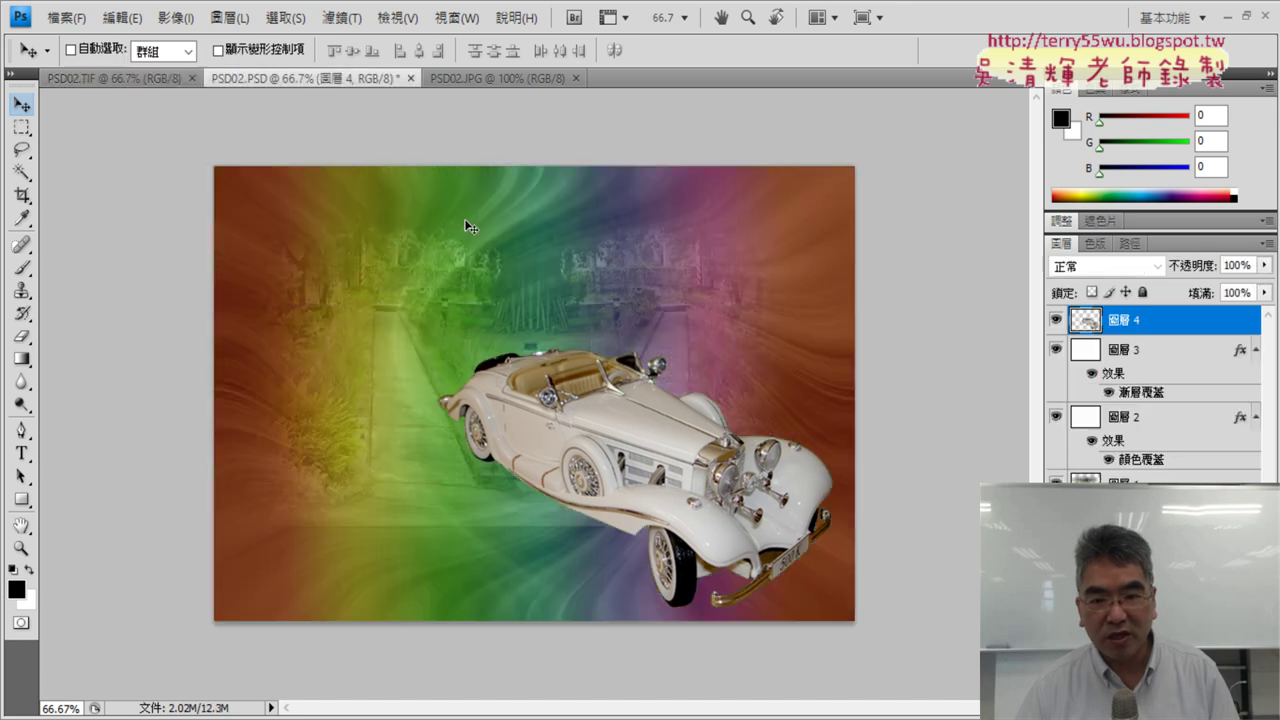
left_click_drag(672, 448, 659, 434)
key("ctrl+z")
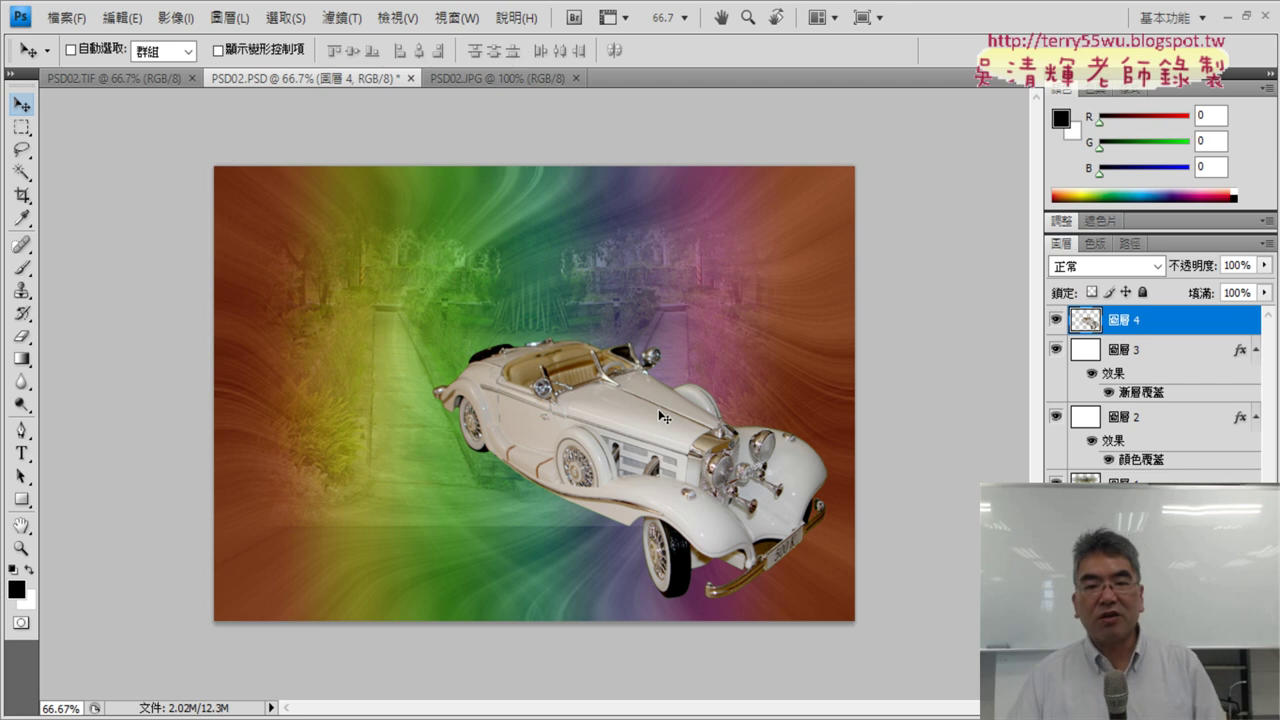
left_click(136, 78)
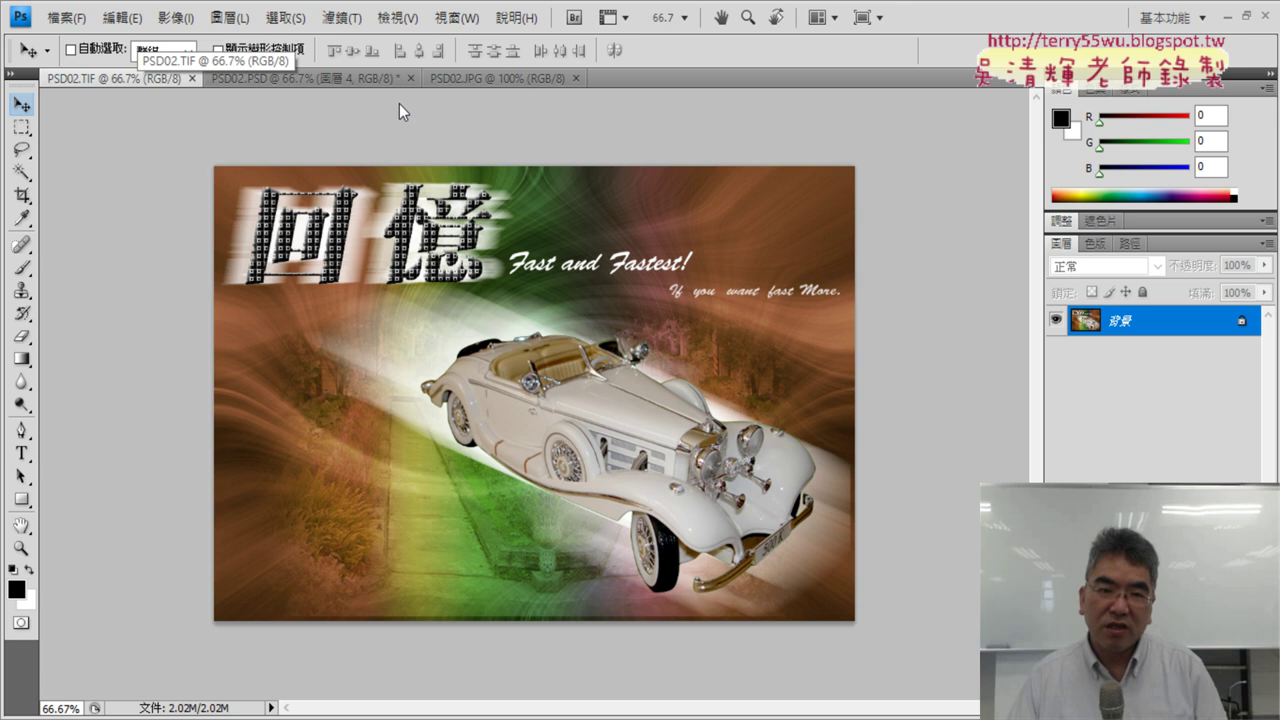
left_click(297, 74)
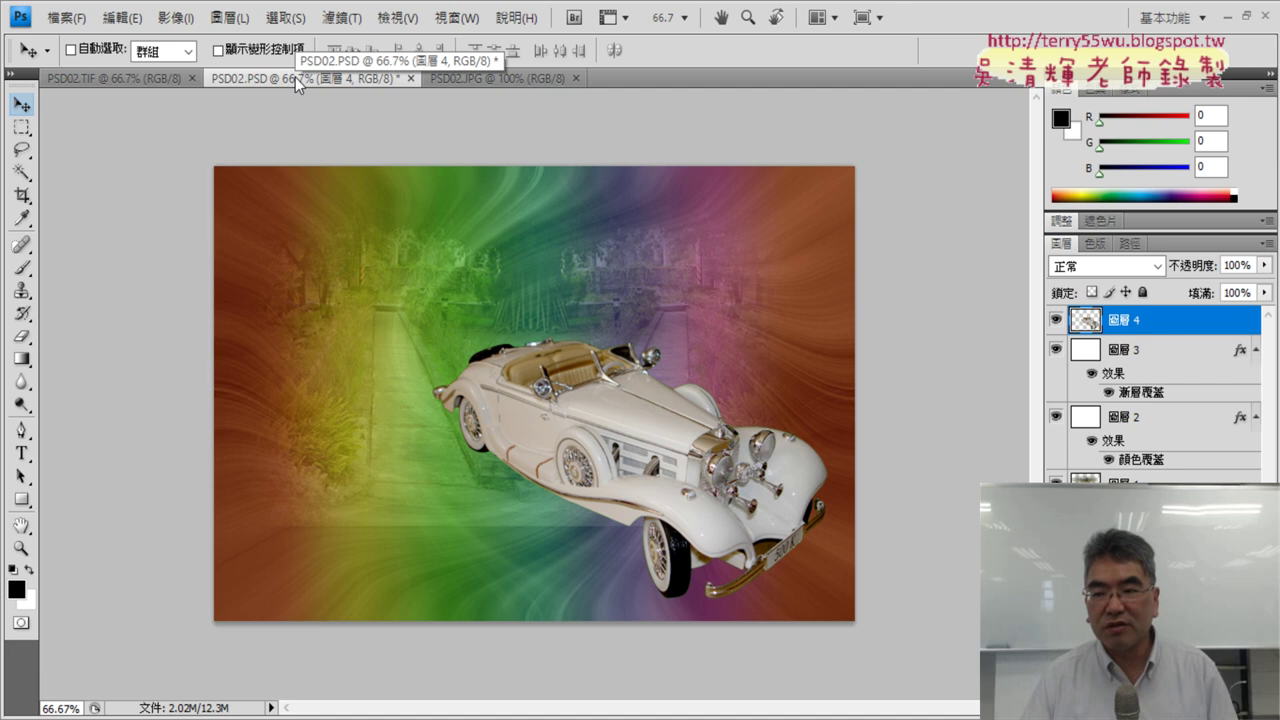
Step: Rename layer 圖層 4 to 車
double_click(1124, 320)
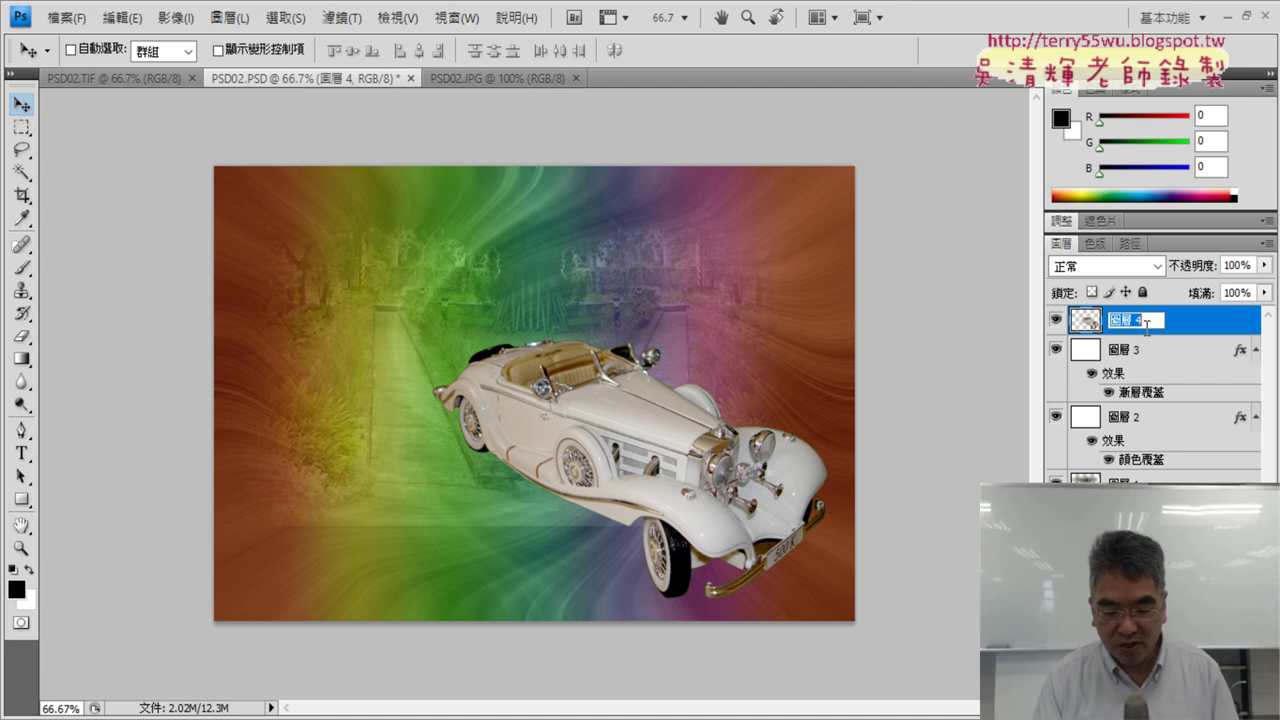
key("BackSpace")
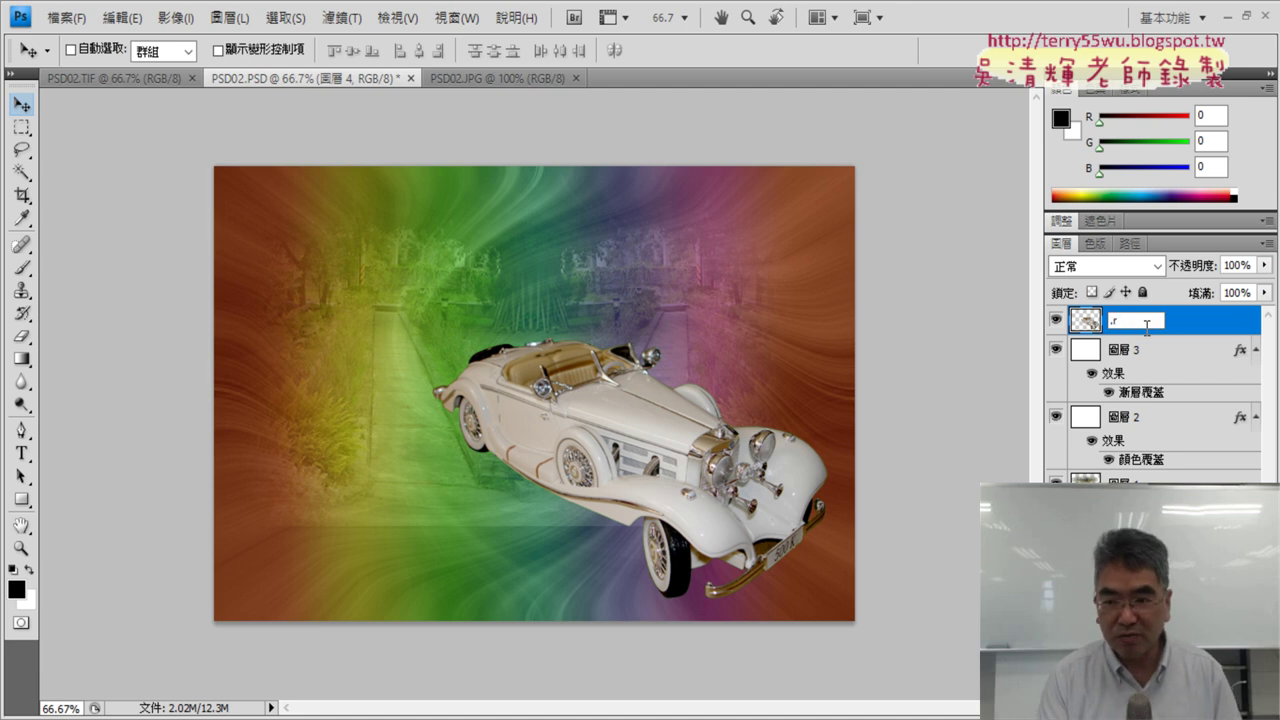
type("ㄔㄜ")
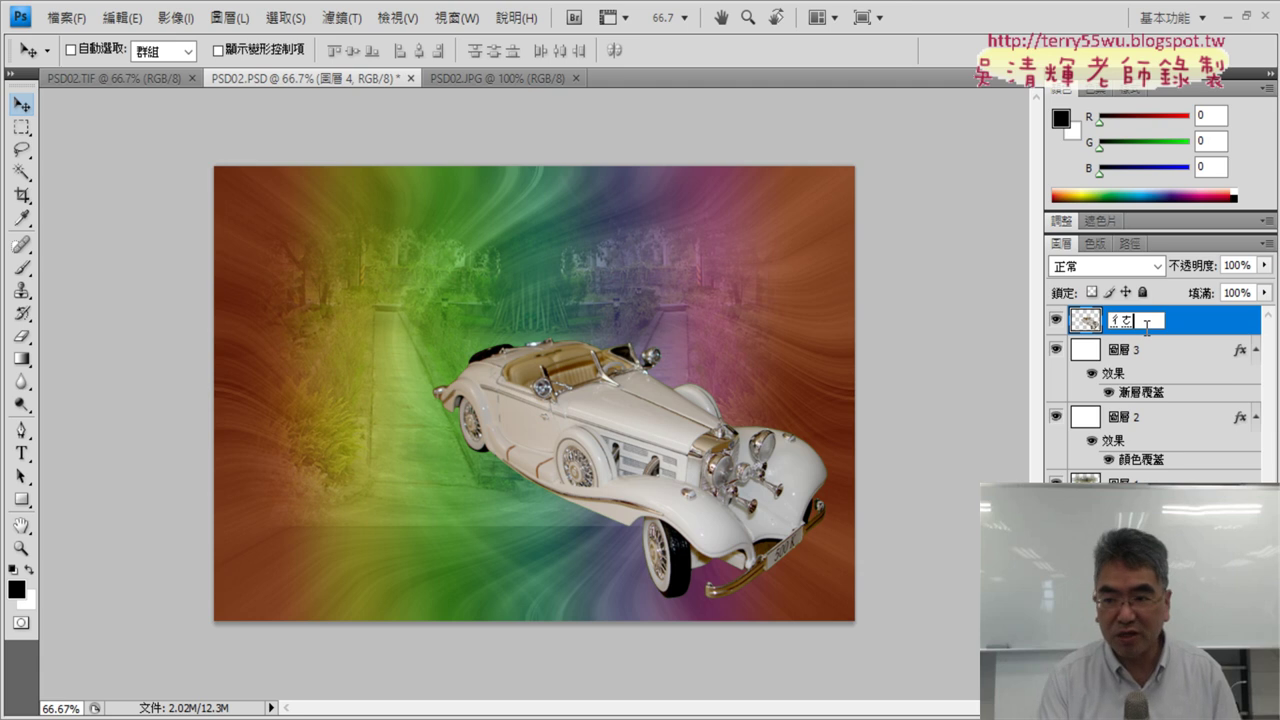
key("space")
key("Return")
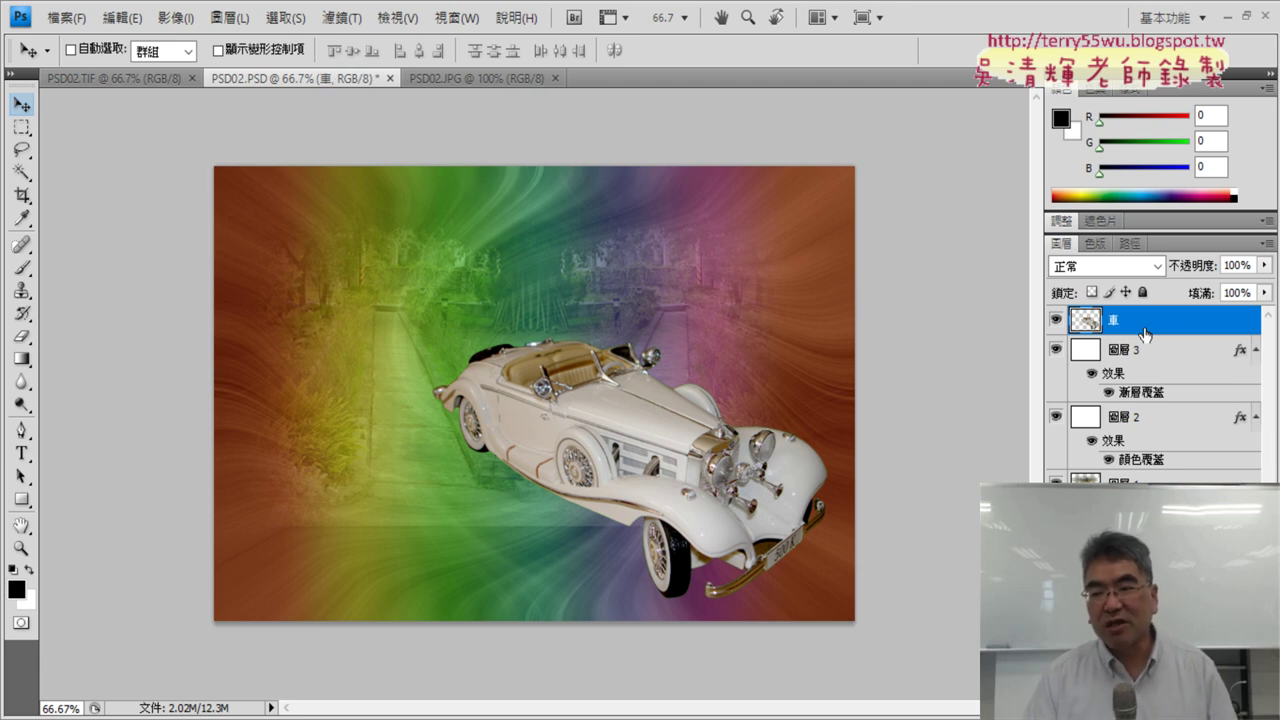
Step: Duplicate 車 as a layer named 車背景 and place it beneath 車
right_click(1145, 332)
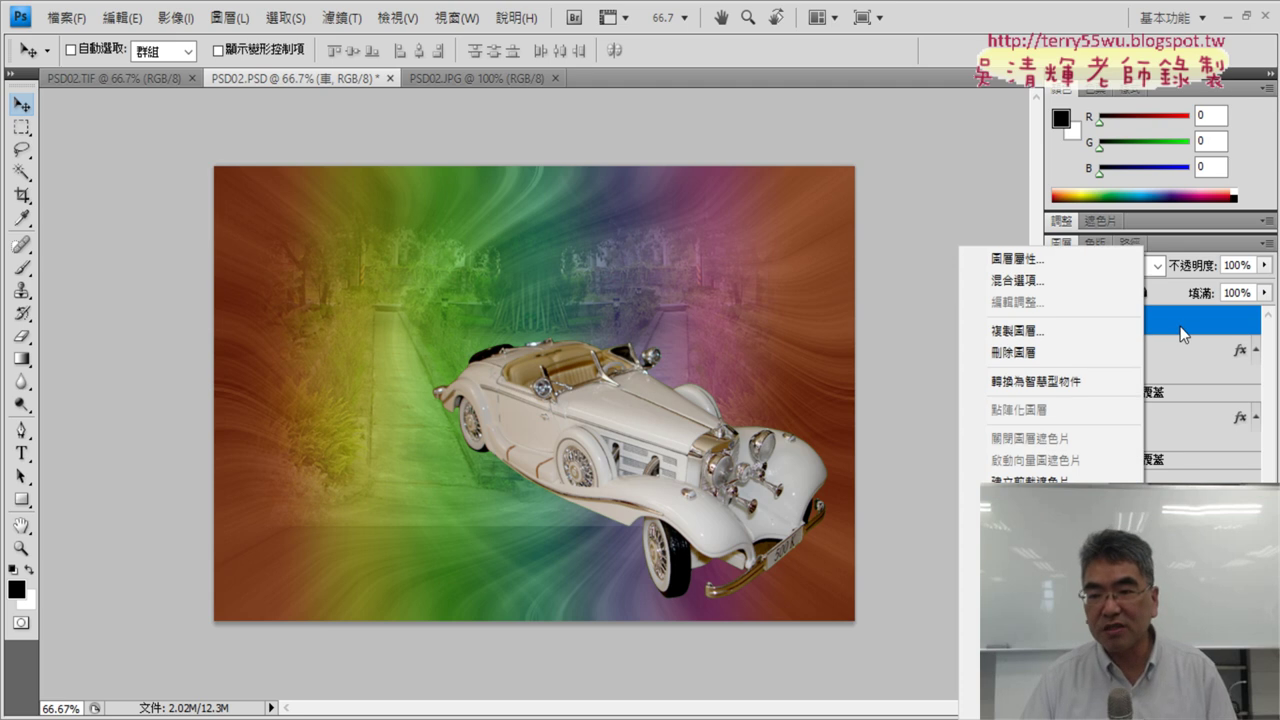
left_click(1056, 332)
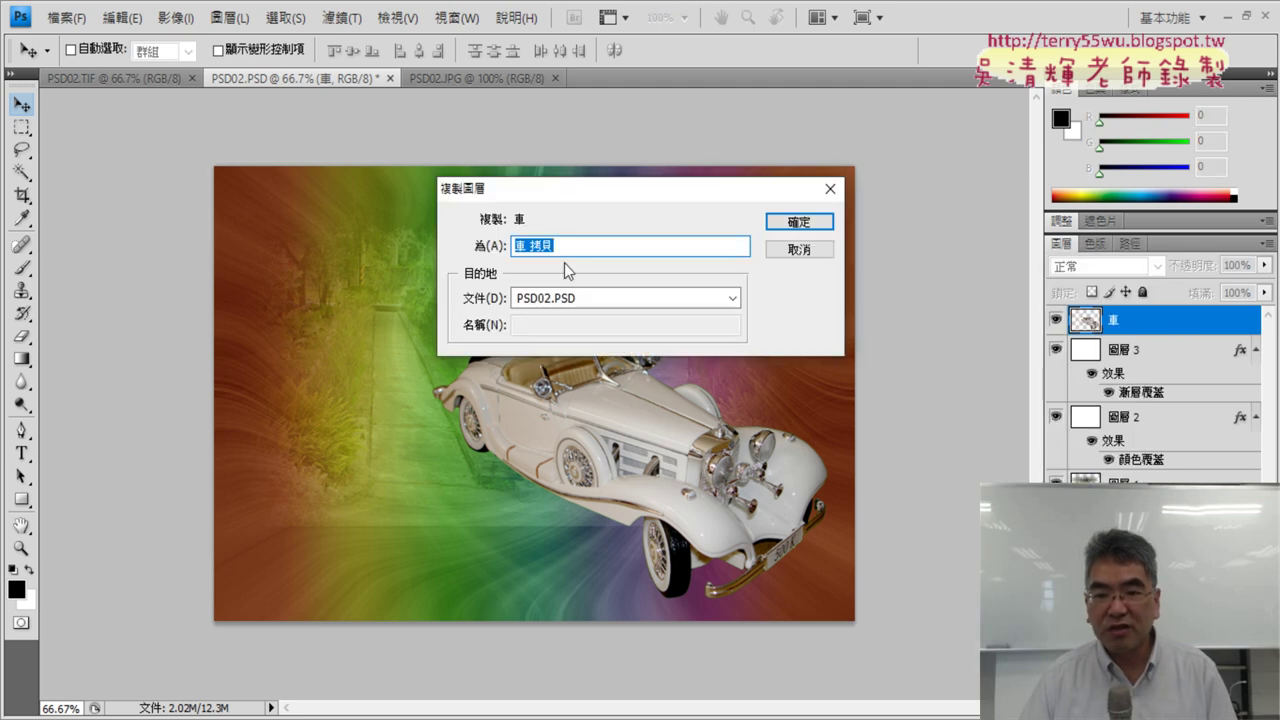
left_click(528, 247)
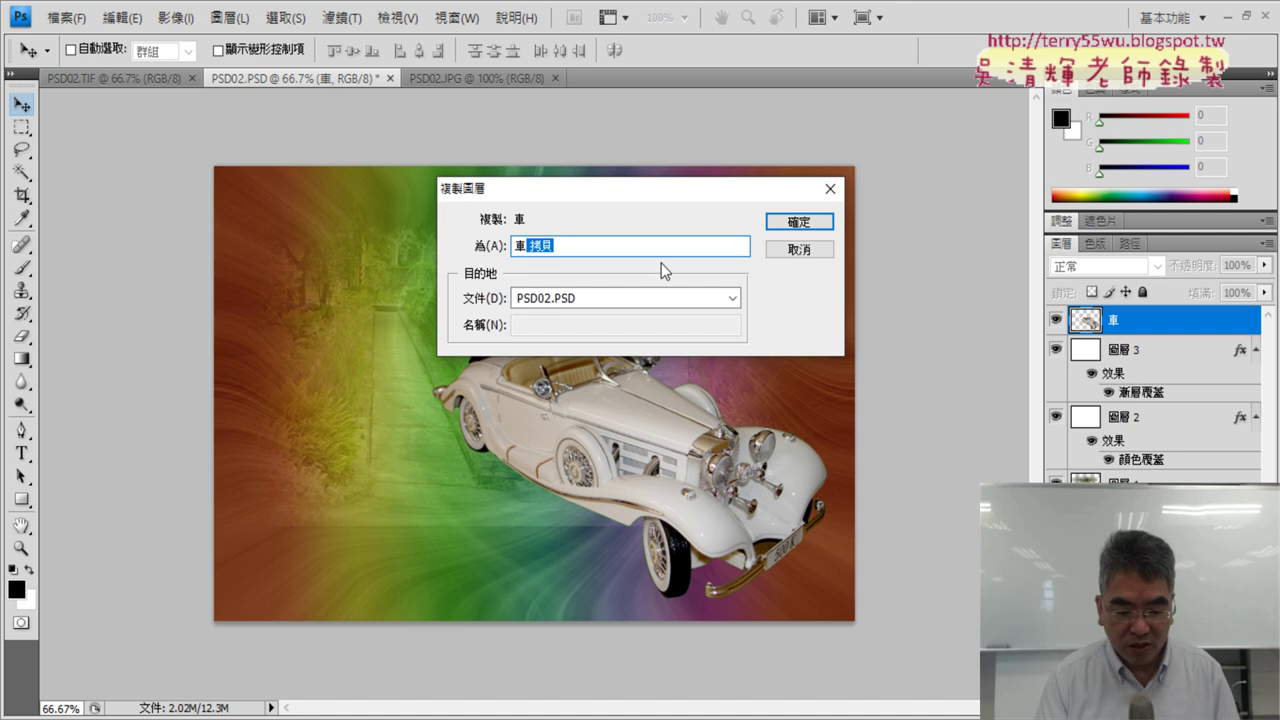
type("ㄅㄟ被")
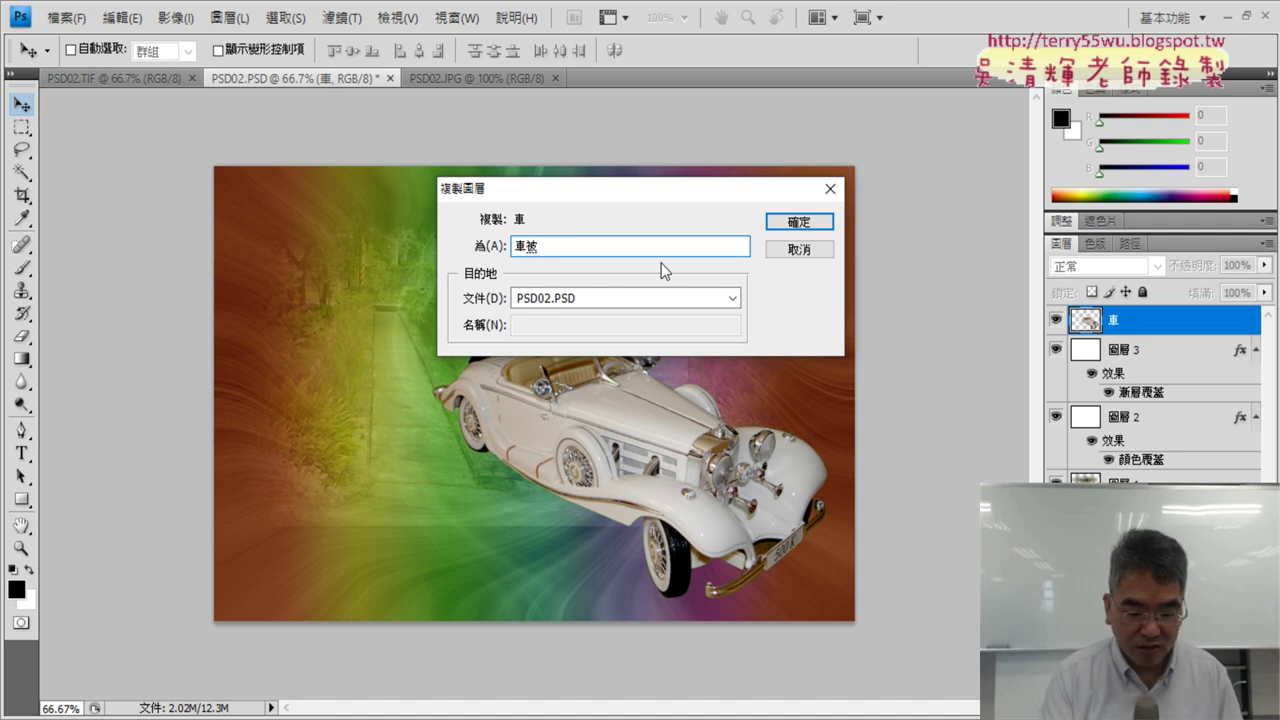
type("ㄐㄧㄥˇ")
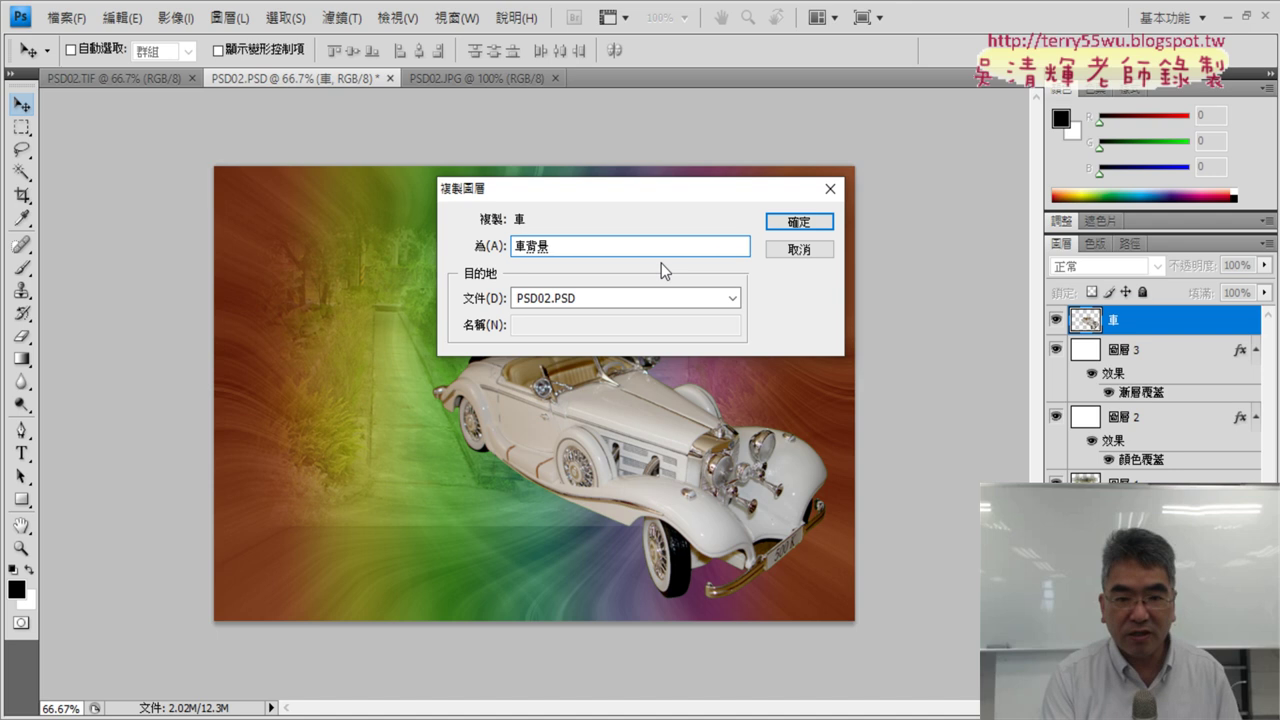
key("Return")
key("Return")
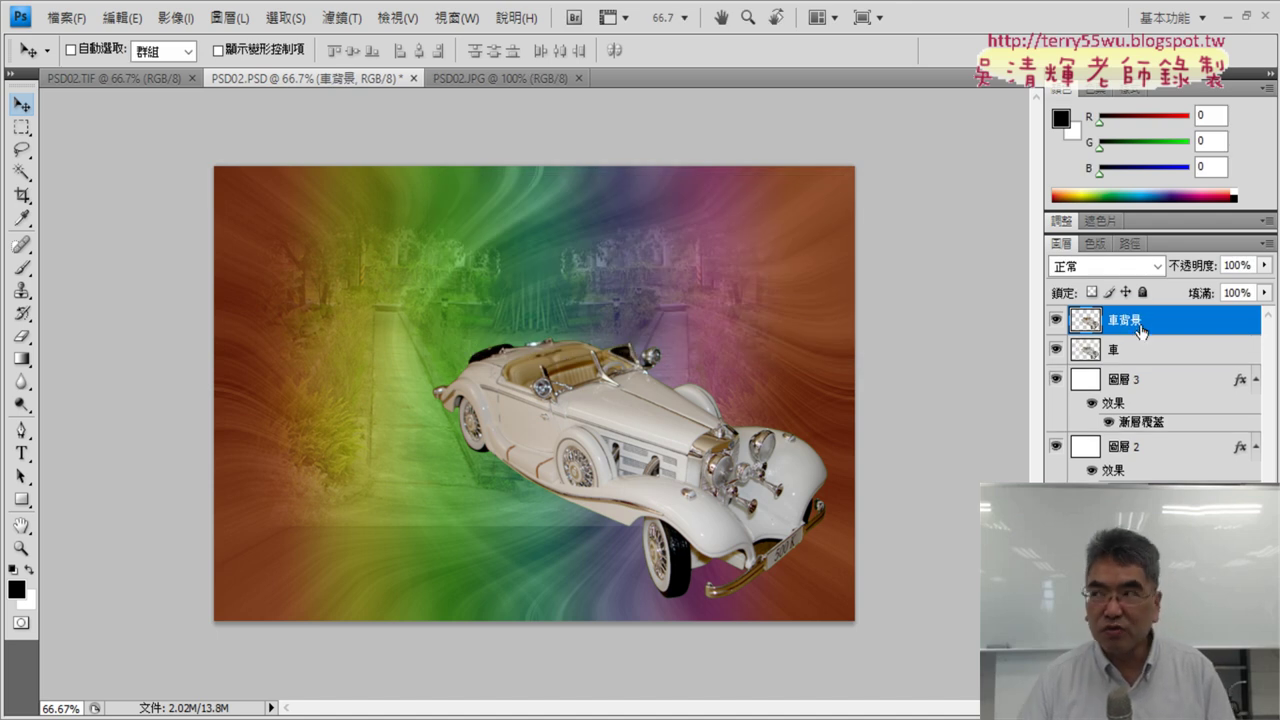
left_click_drag(1110, 332, 1120, 370)
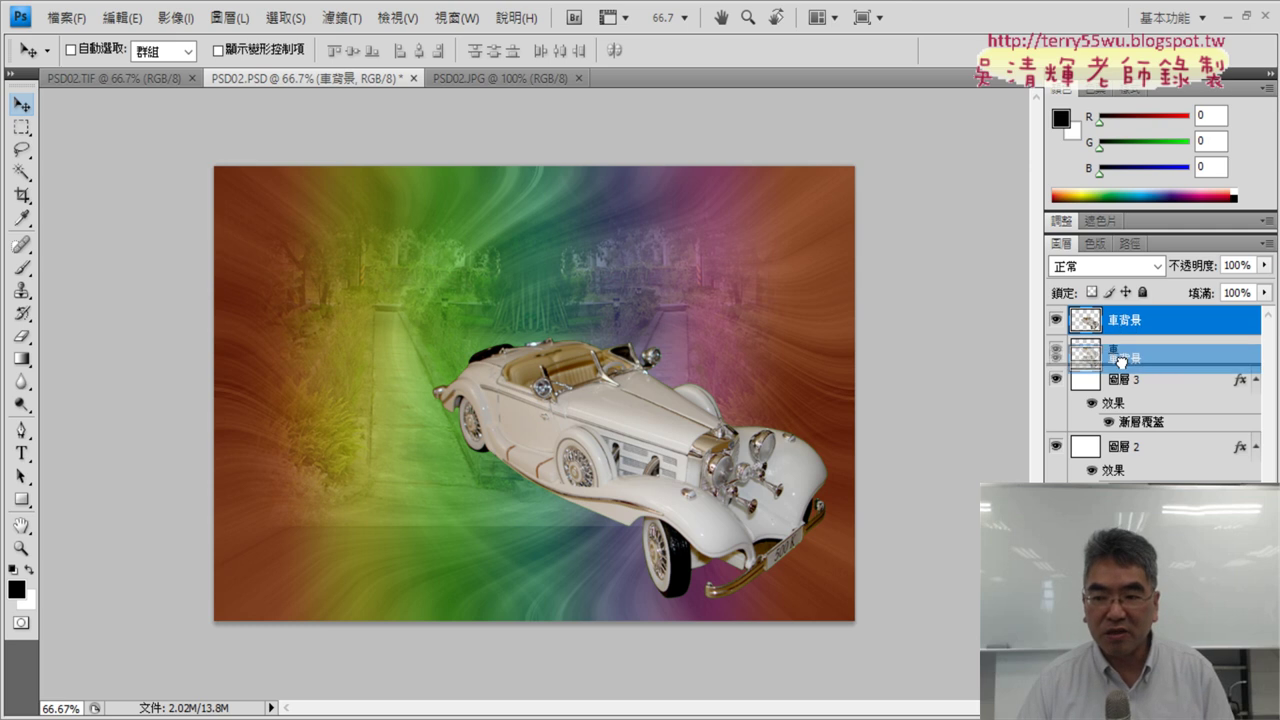
Step: Make 車背景 active and load its car-shaped pixels as a selection
left_click(1115, 321)
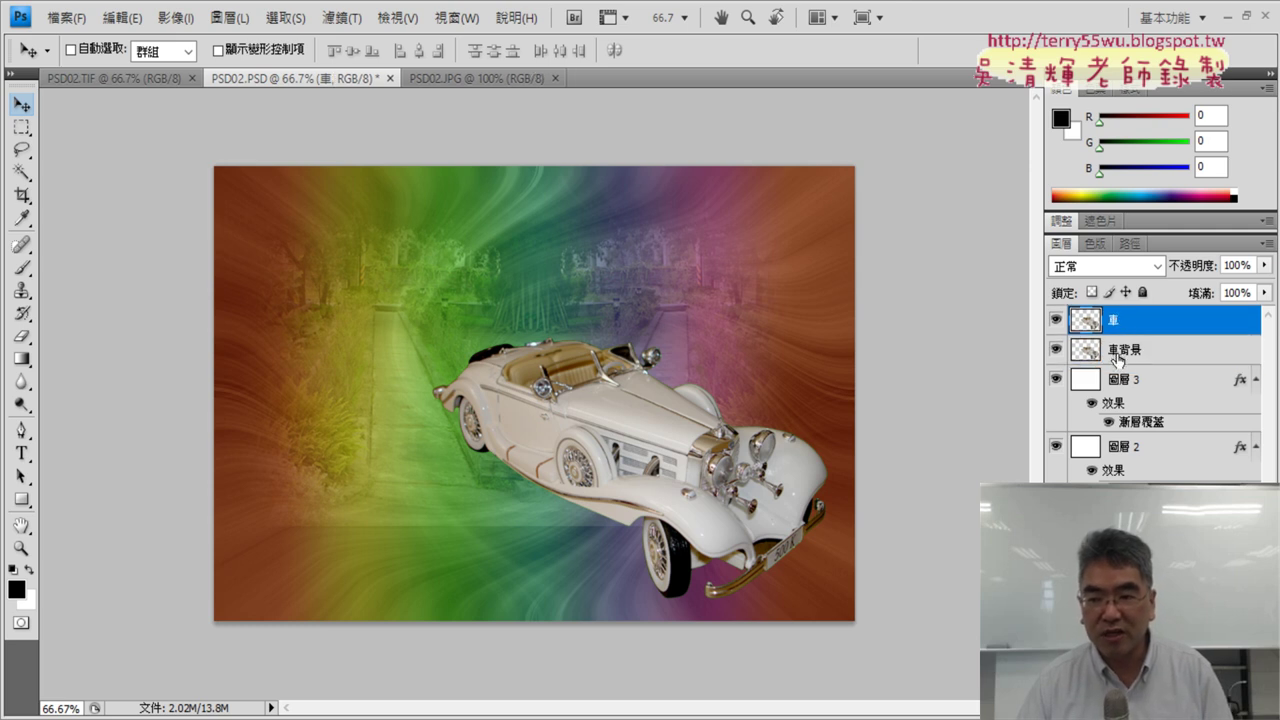
left_click(1120, 360)
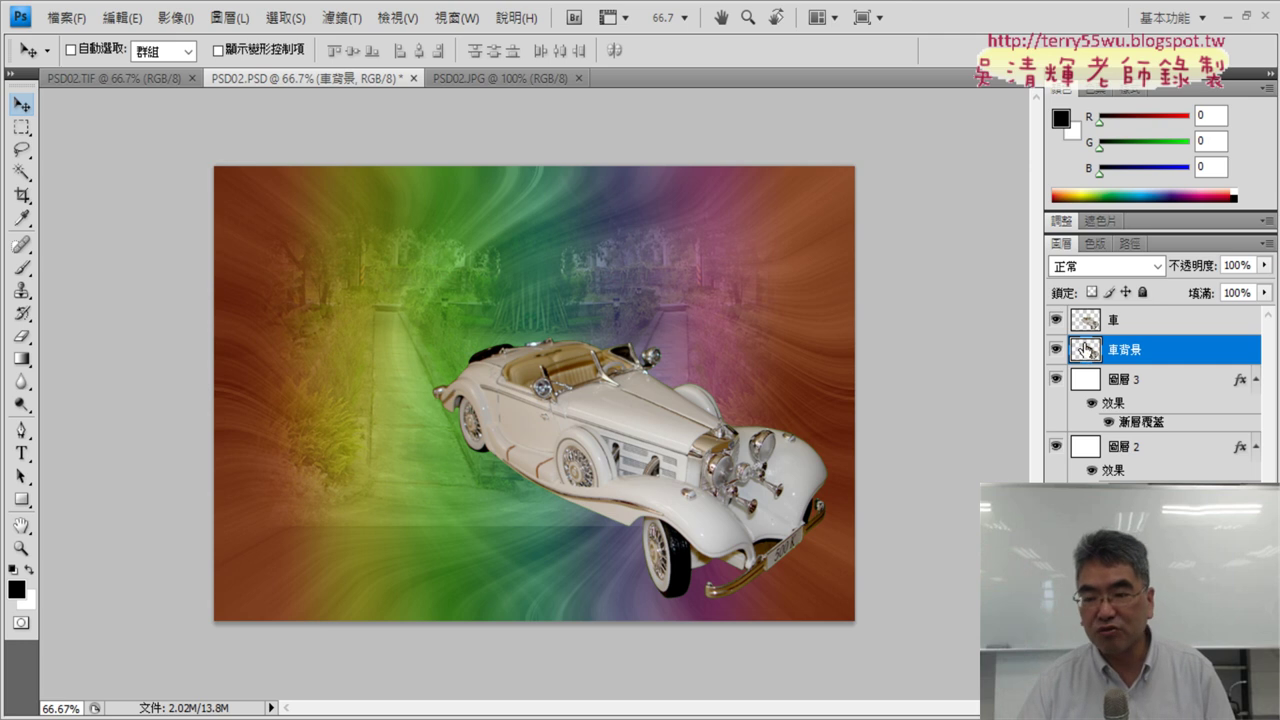
right_click(1085, 349)
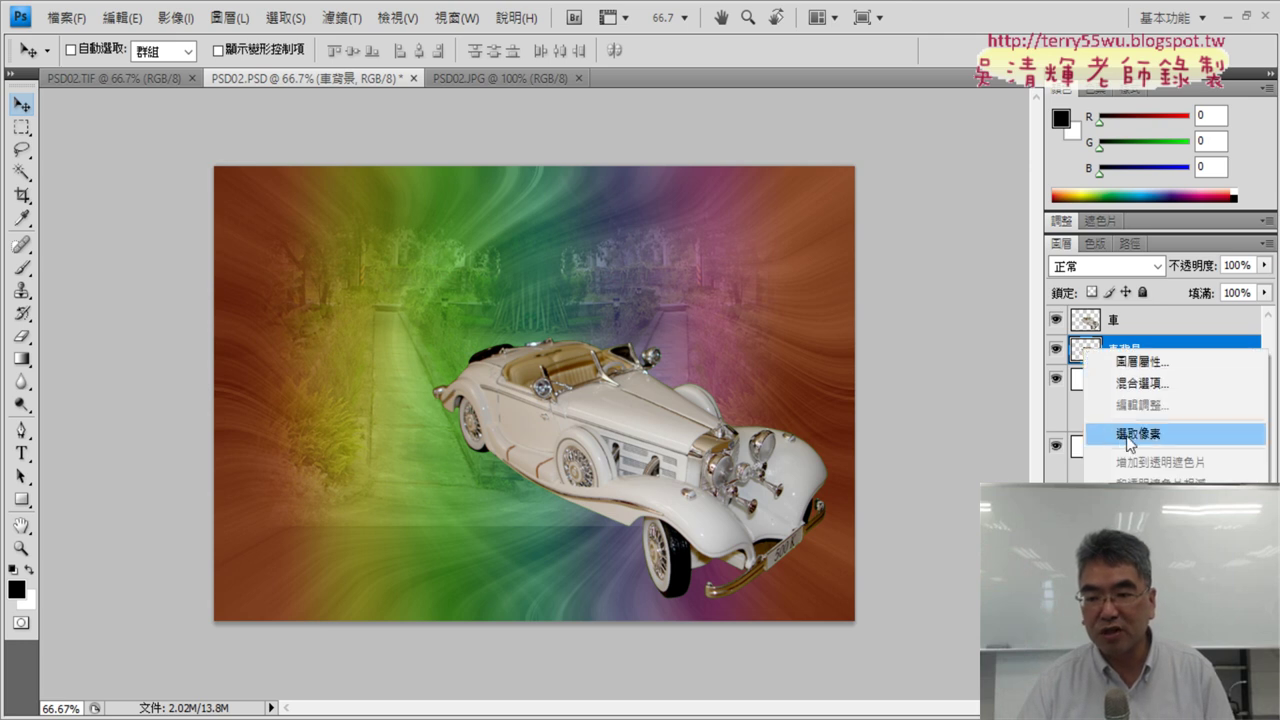
left_click(1129, 435)
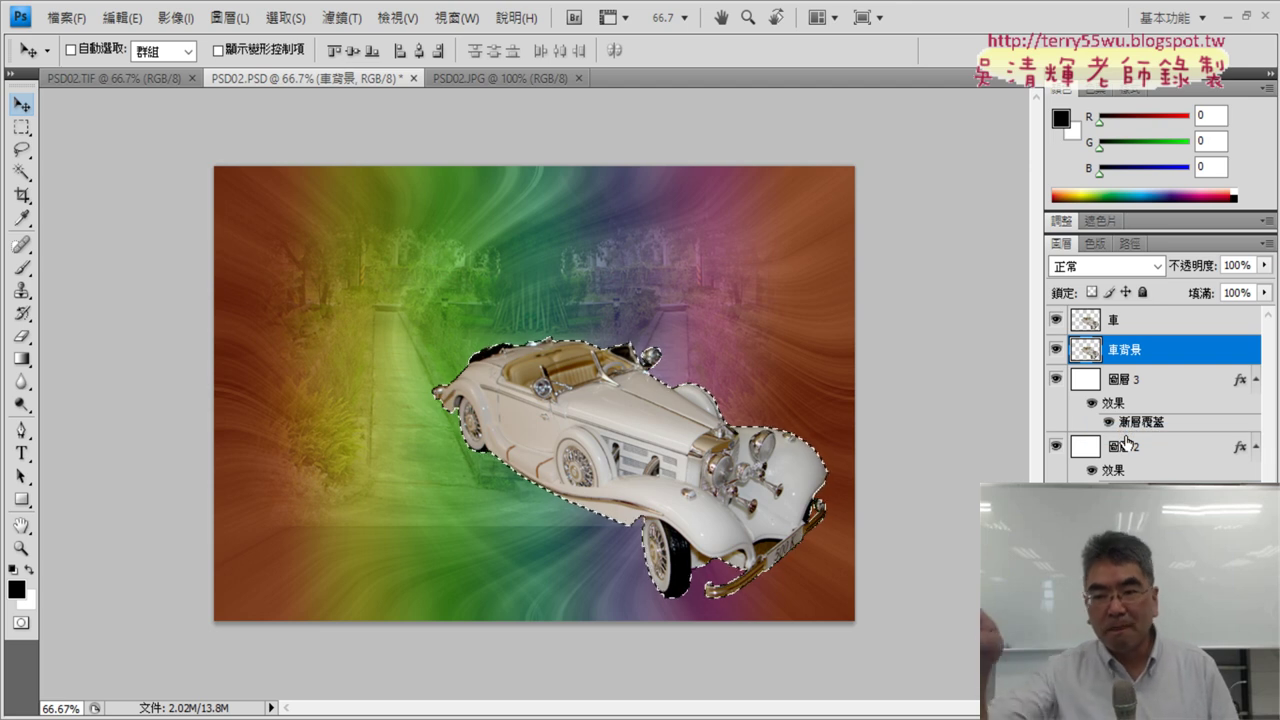
Step: Fill the car selection on 車背景 with white, hide 車, and view PSD02.TIF
right_click(1086, 350)
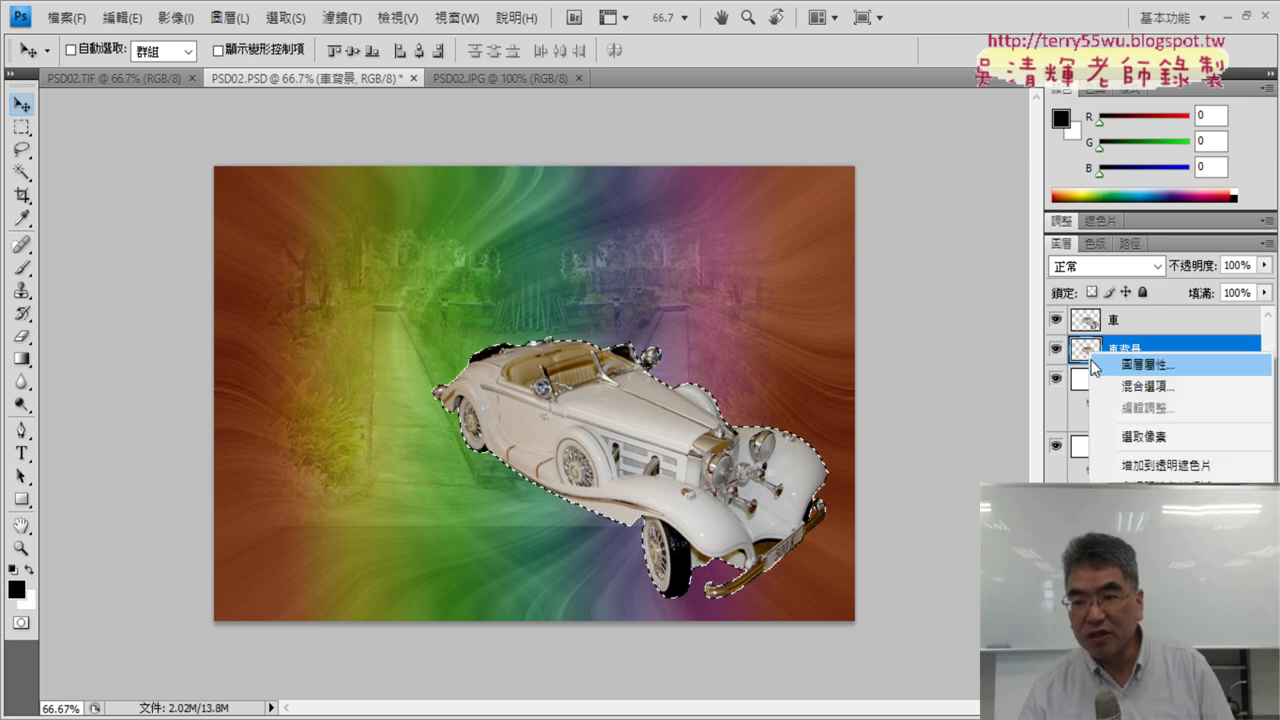
left_click(1137, 450)
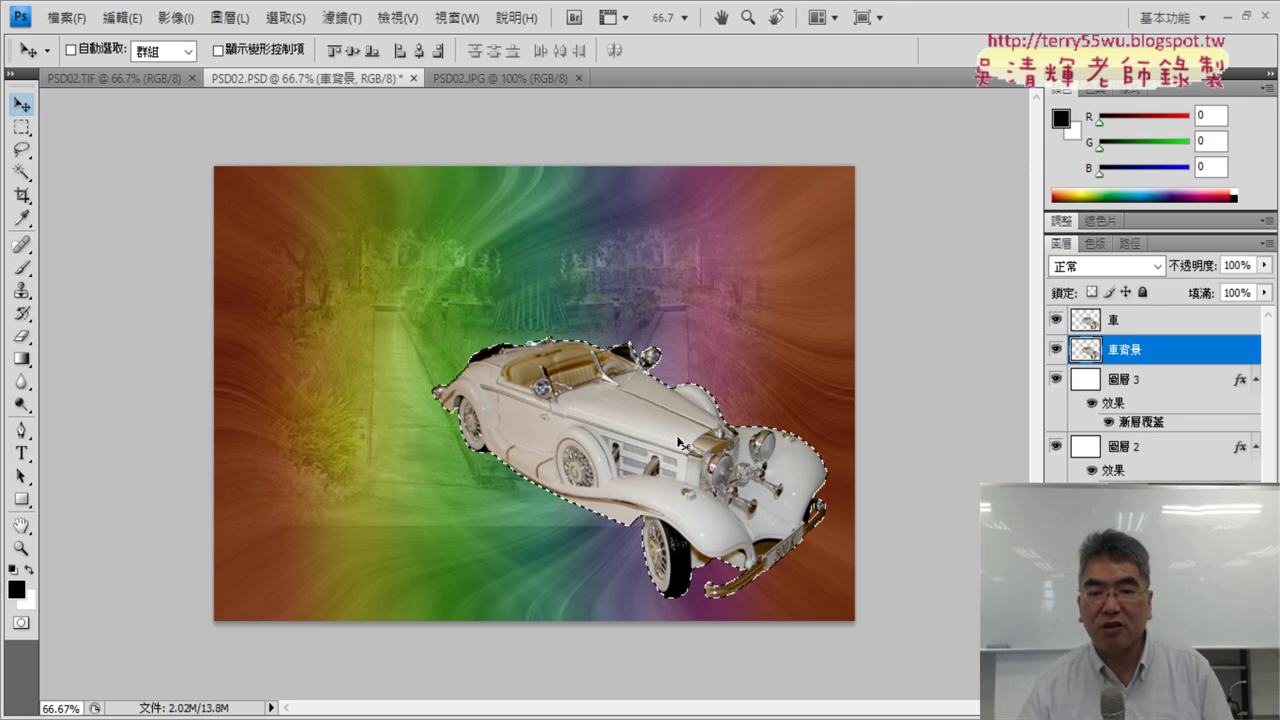
left_click(120, 18)
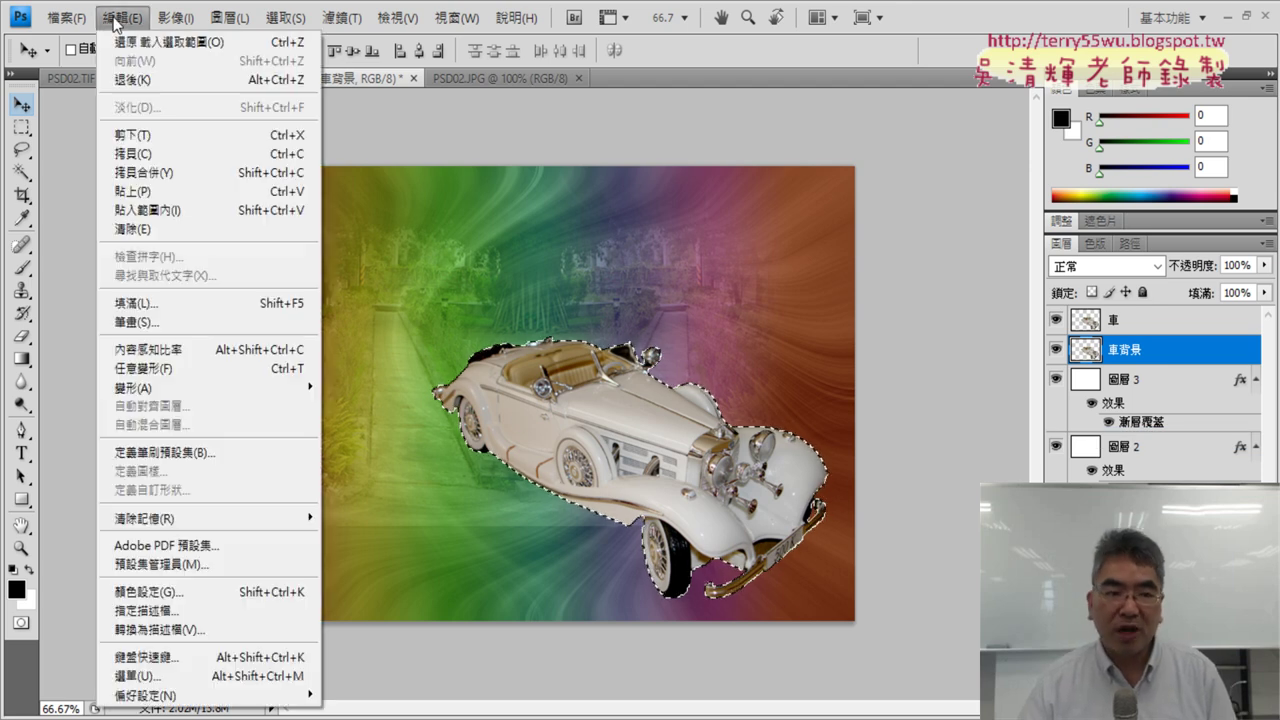
left_click(140, 303)
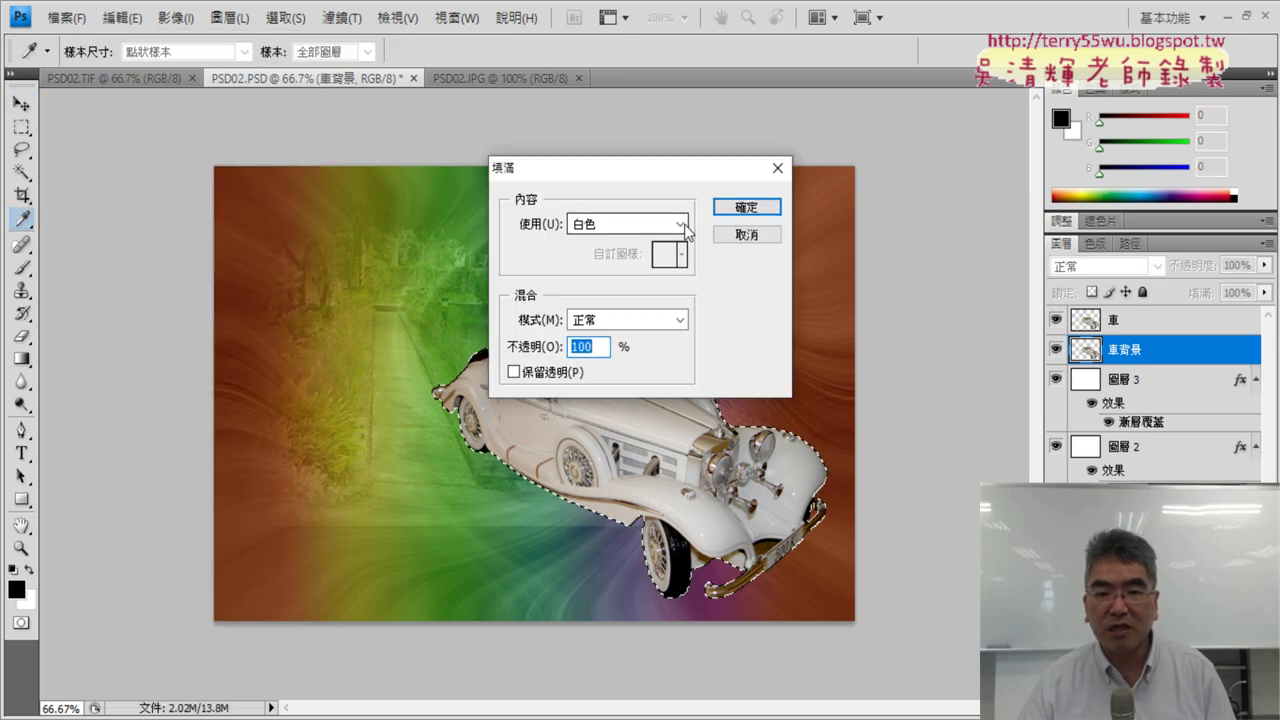
left_click(746, 207)
key("v")
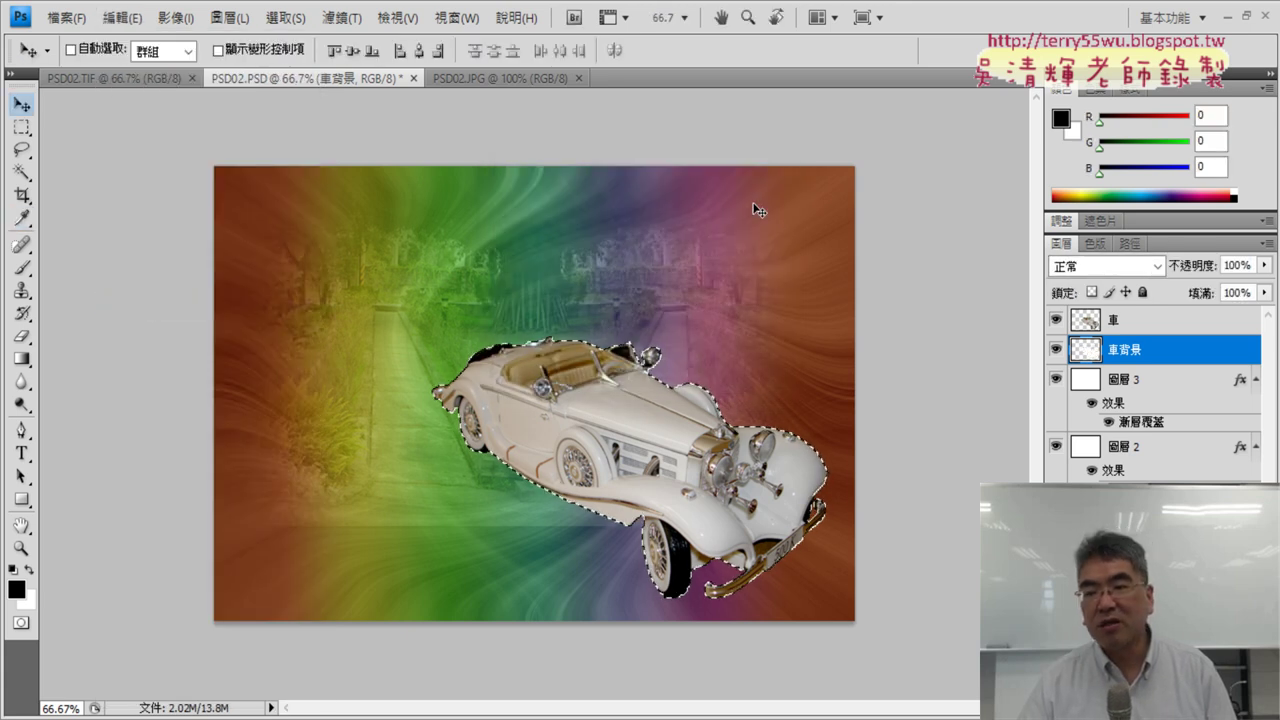
left_click(1056, 320)
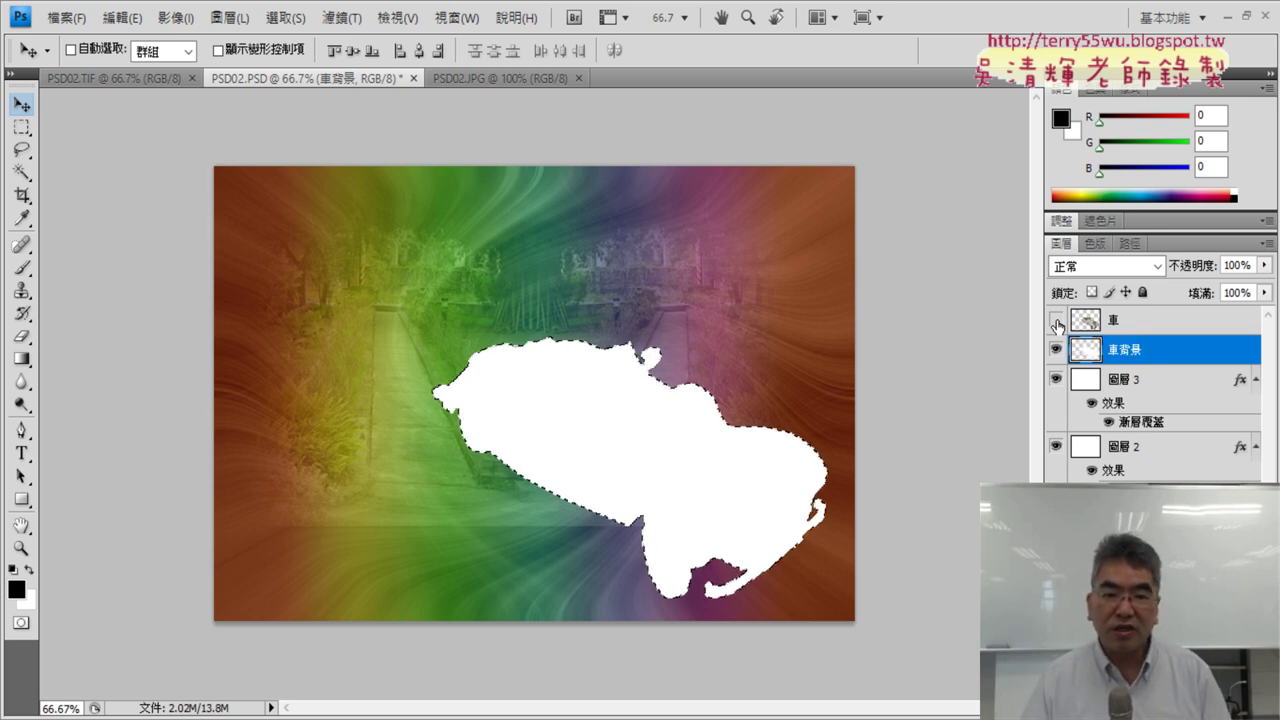
left_click(110, 78)
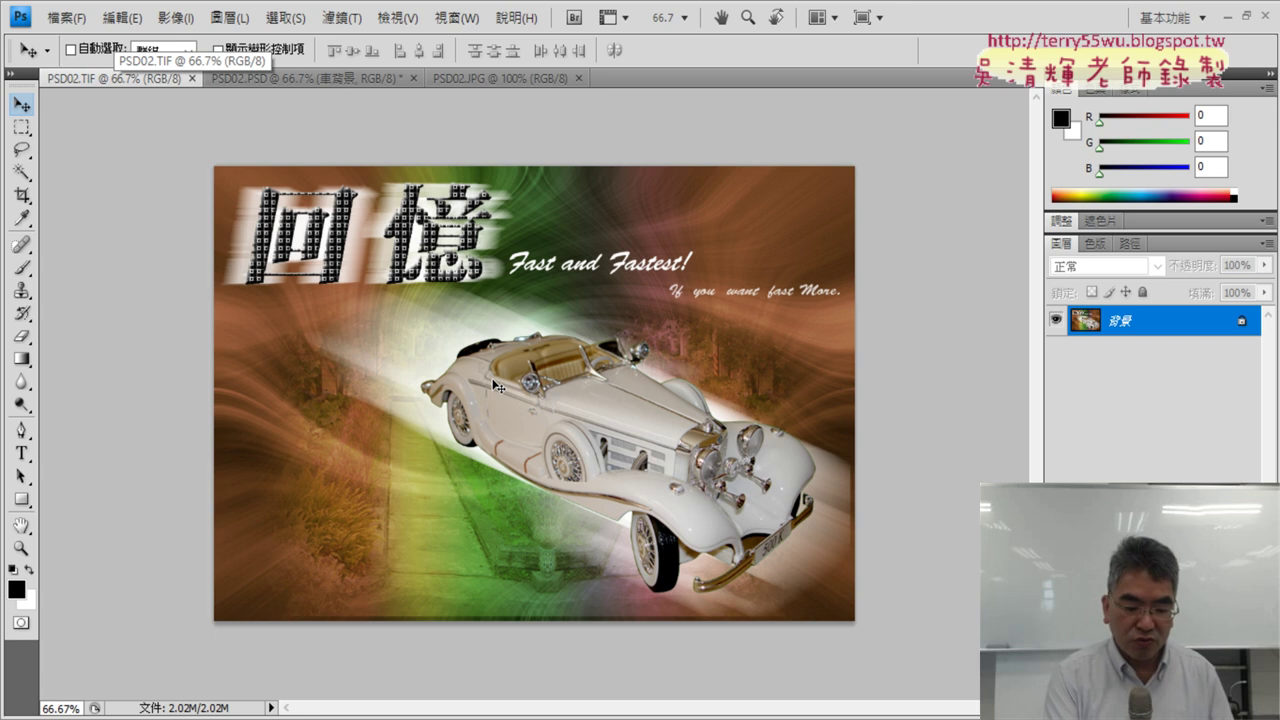
left_click_drag(272, 325, 918, 321)
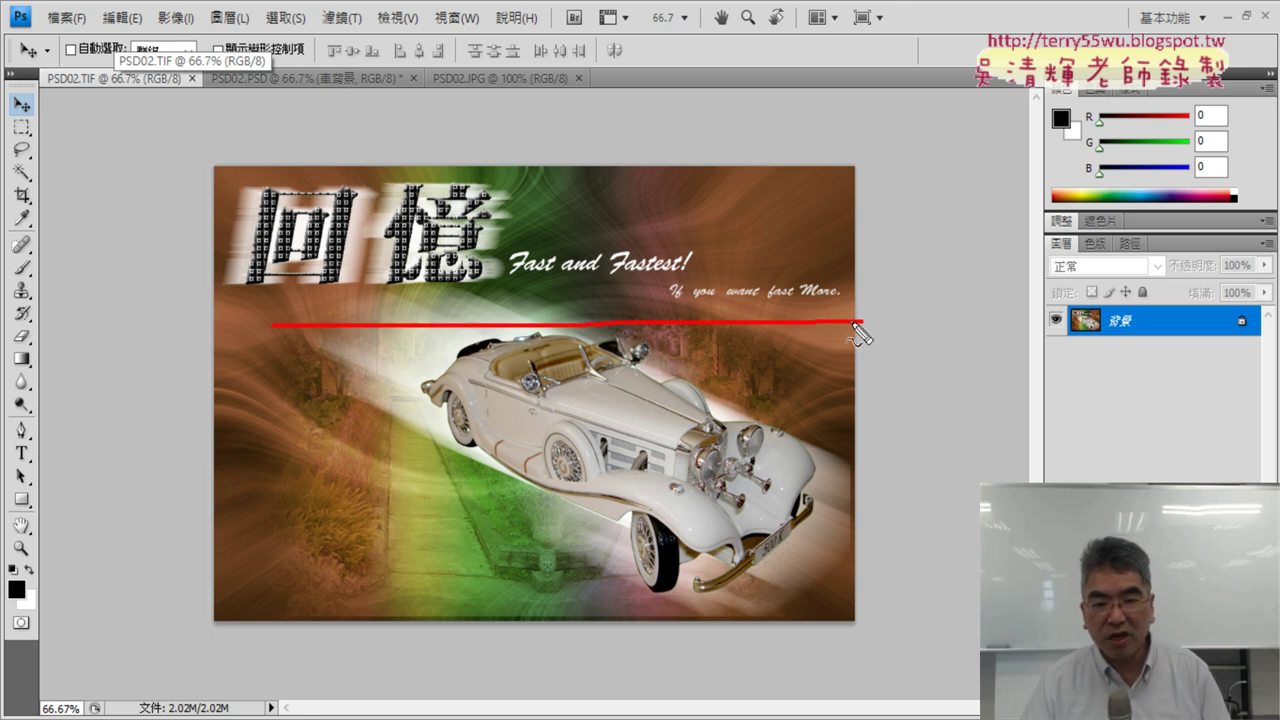
left_click_drag(312, 260, 958, 553)
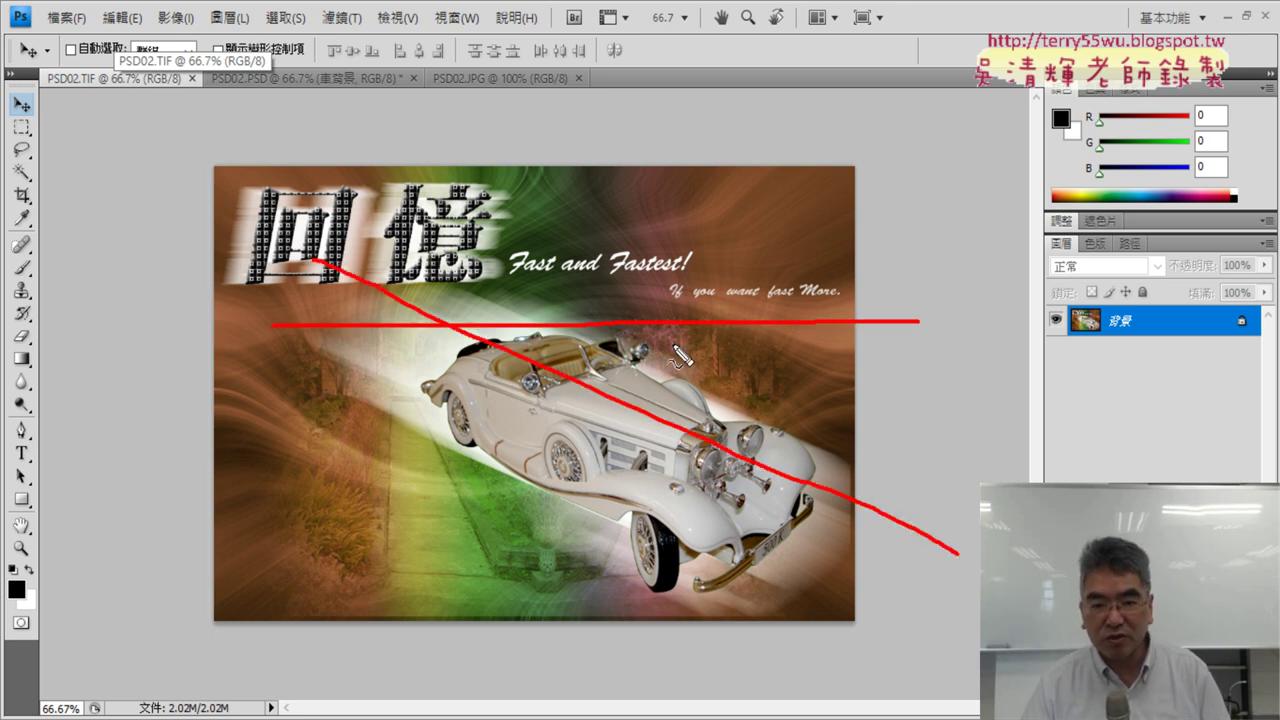
mouse_move(674, 333)
left_mouse_down()
mouse_move(660, 390)
mouse_move(688, 412)
left_mouse_up()
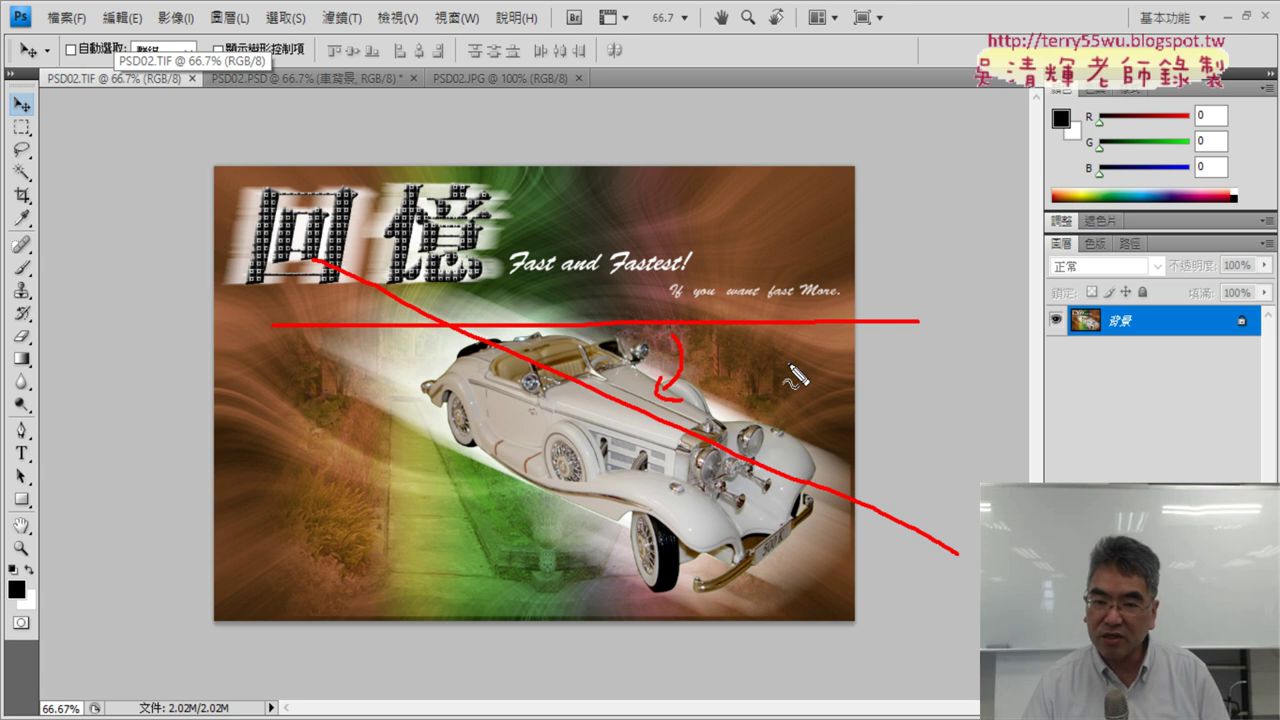
left_click_drag(818, 372, 812, 424)
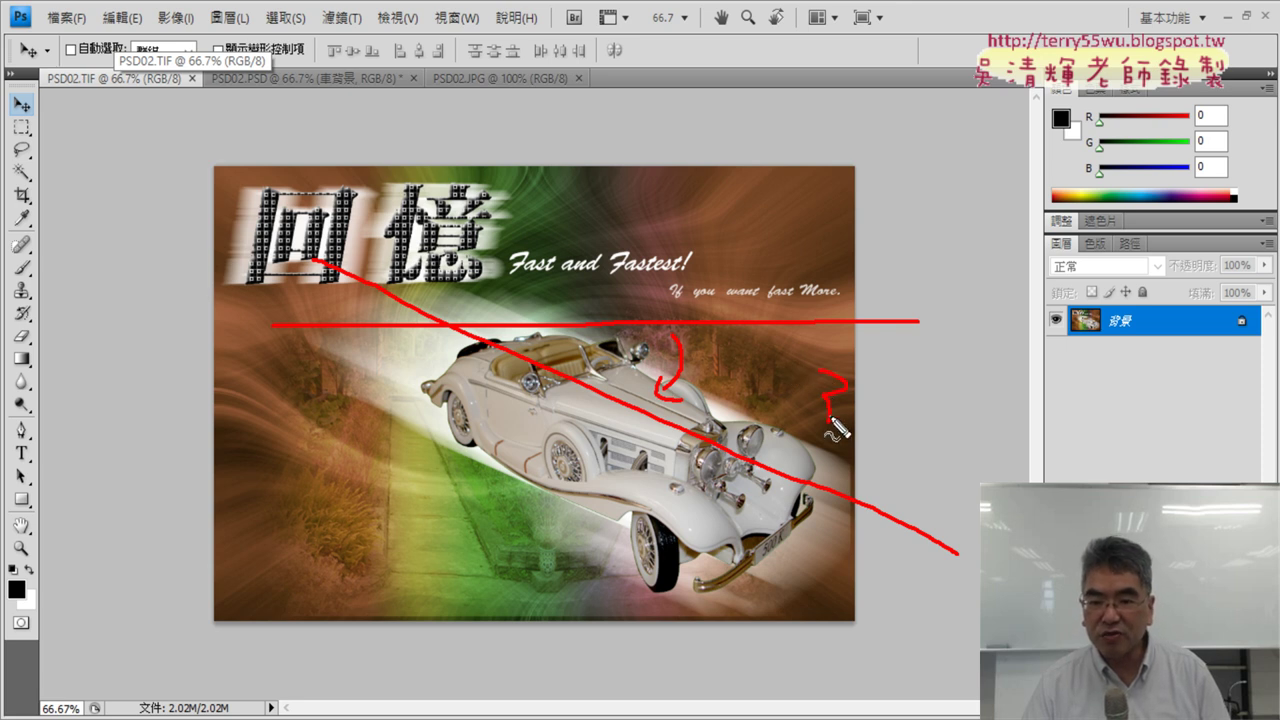
left_click_drag(872, 388, 870, 390)
mouse_move(968, 292)
left_mouse_down()
mouse_move(945, 345)
mouse_move(958, 292)
left_mouse_up()
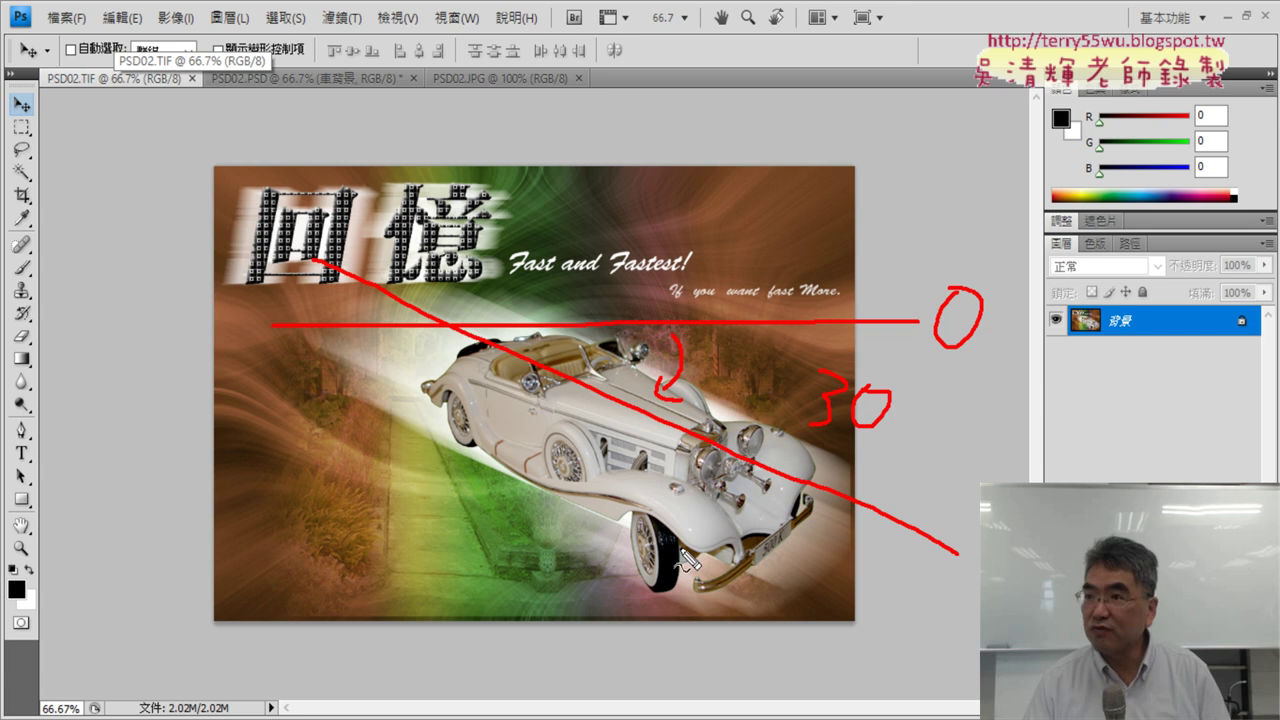
left_click_drag(762, 396, 800, 397)
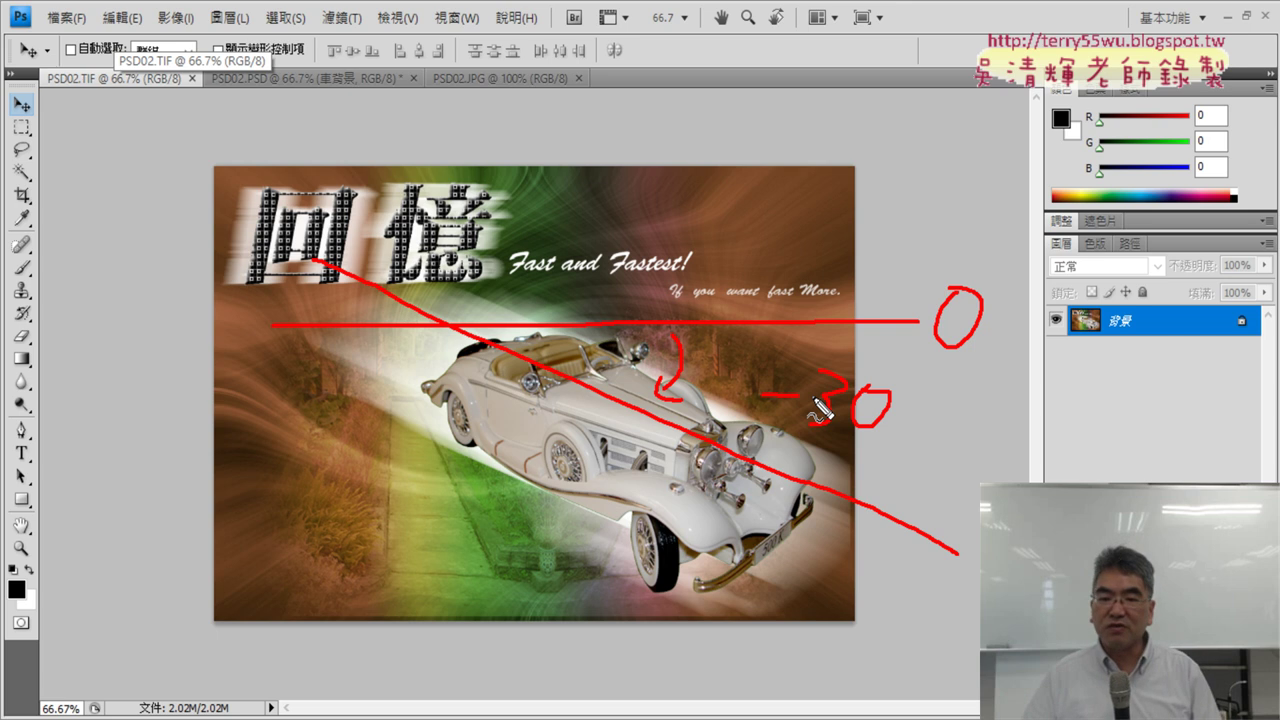
key("Escape")
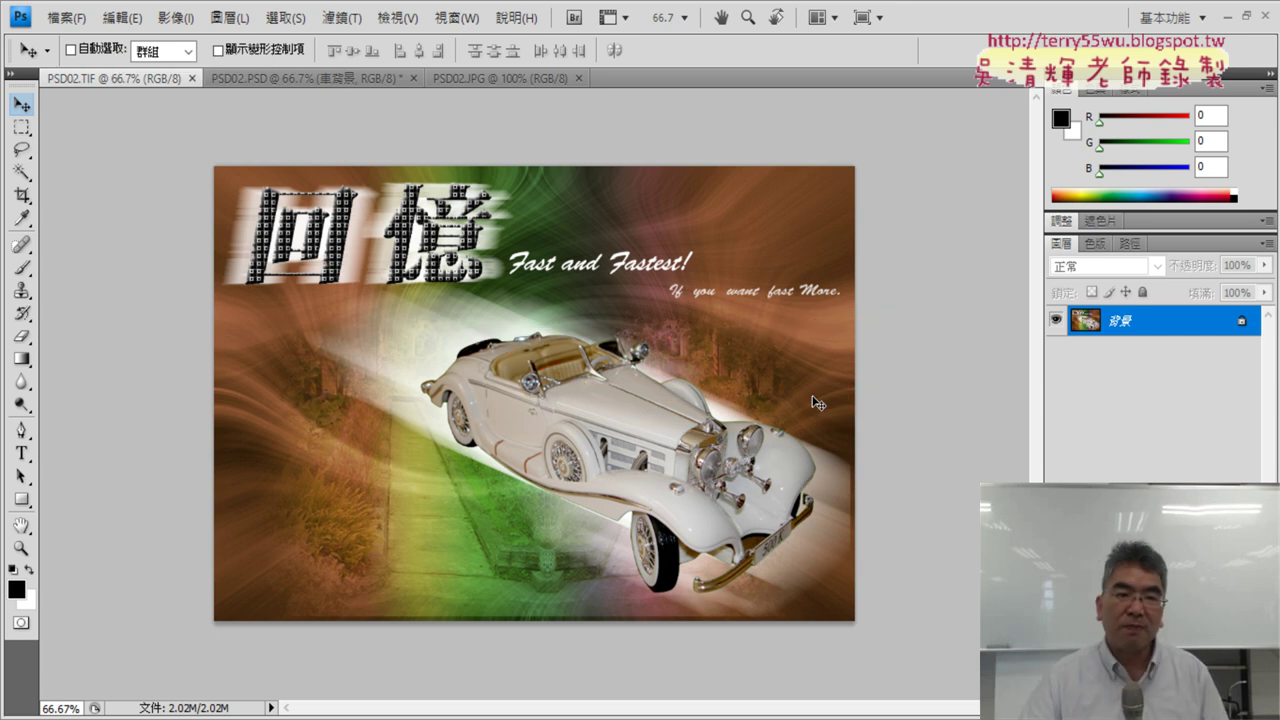
Step: Return to PSD02.PSD, deselect the car outline, and bring up the Filter menu
left_click(320, 78)
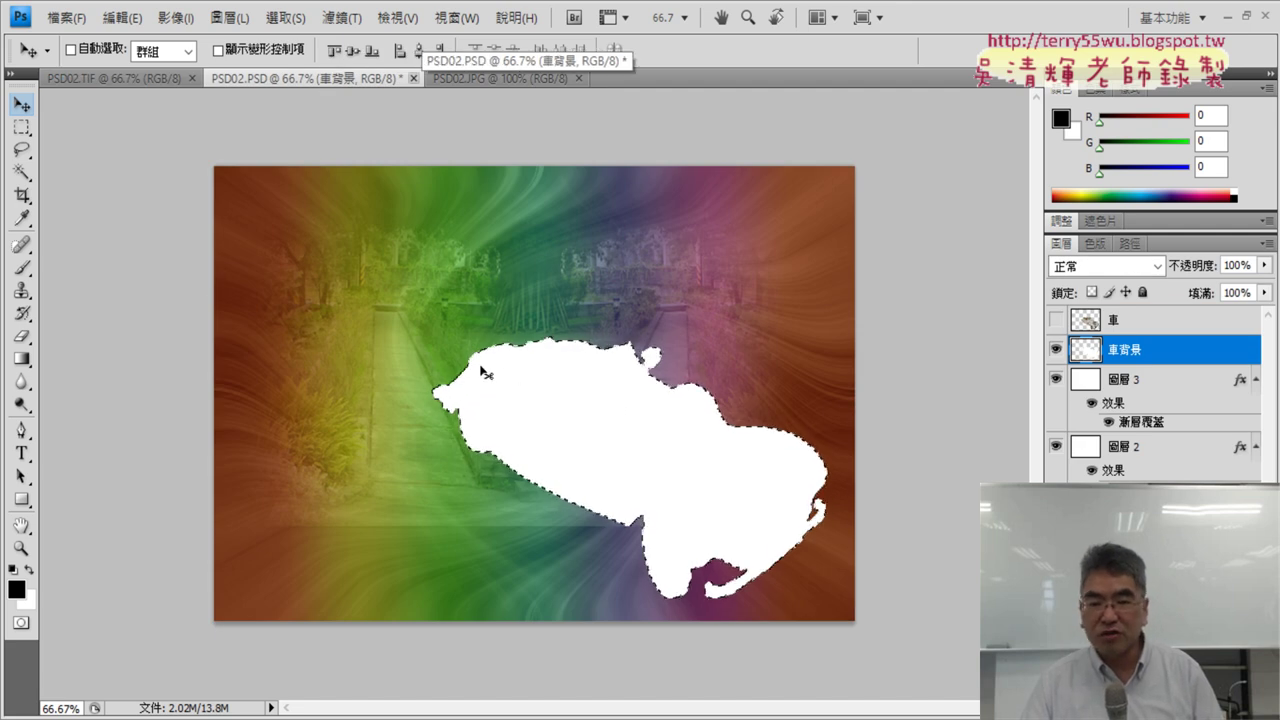
left_click(287, 19)
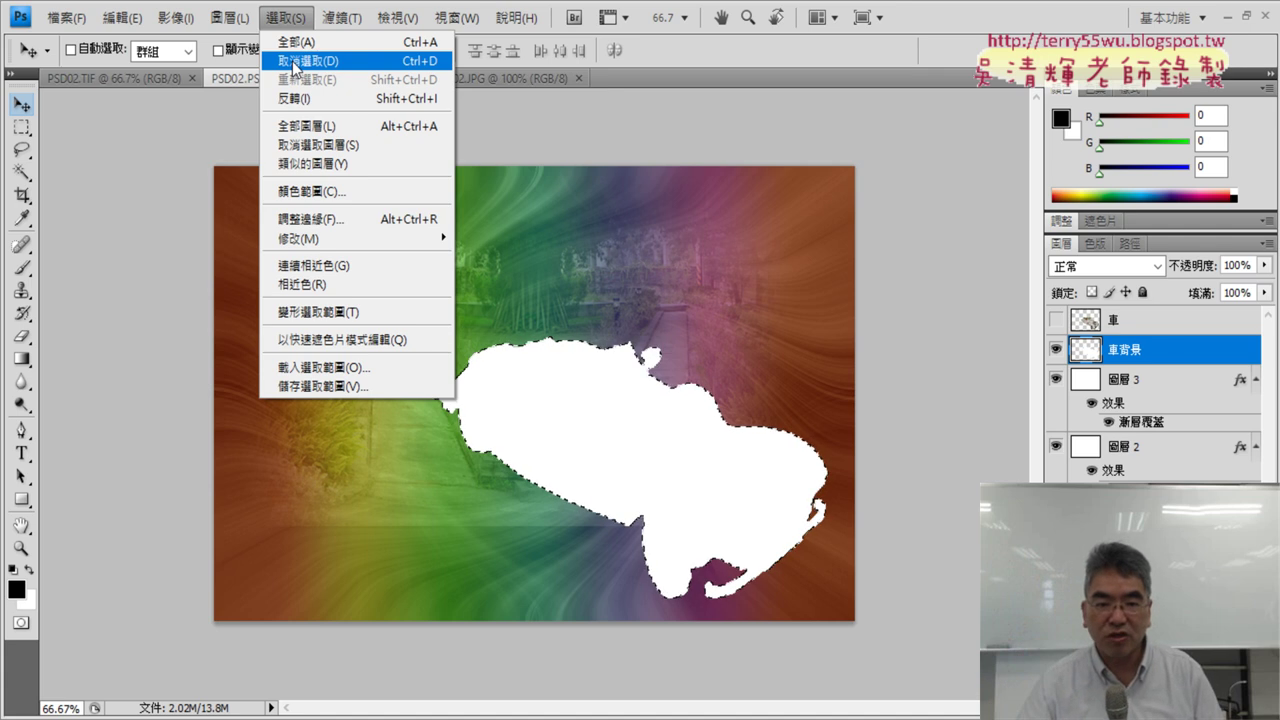
left_click(293, 64)
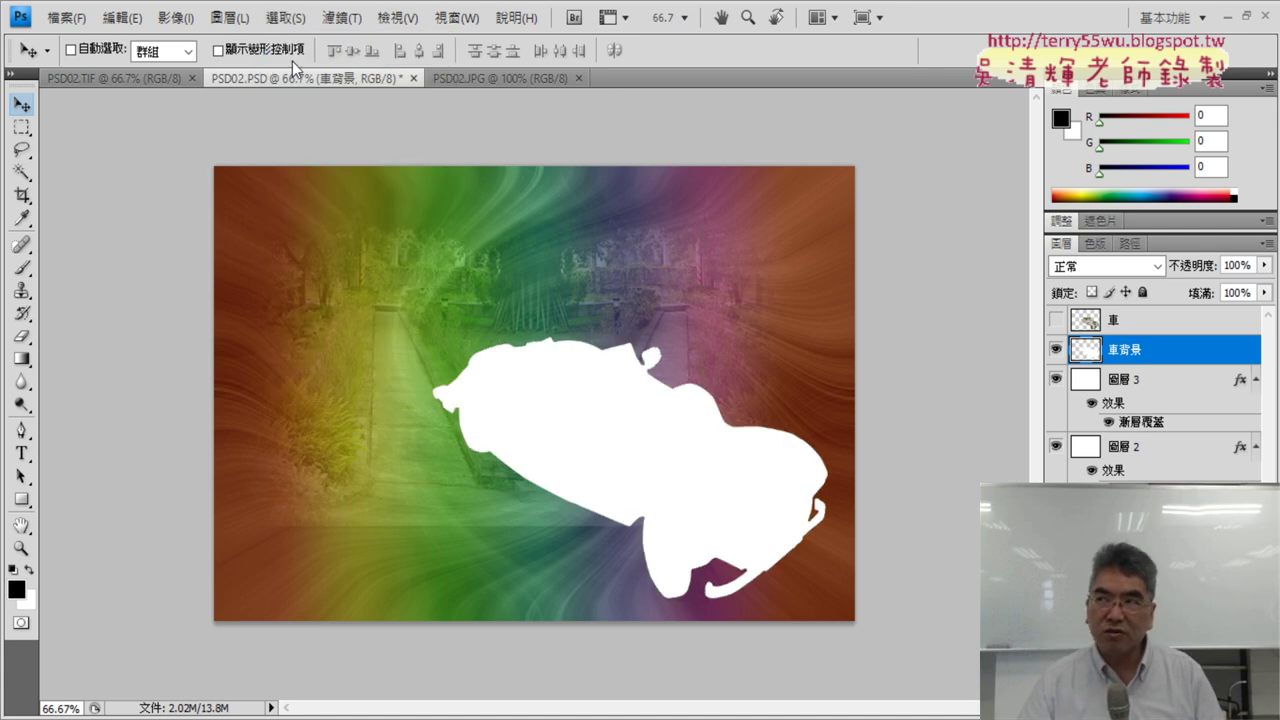
left_click(360, 22)
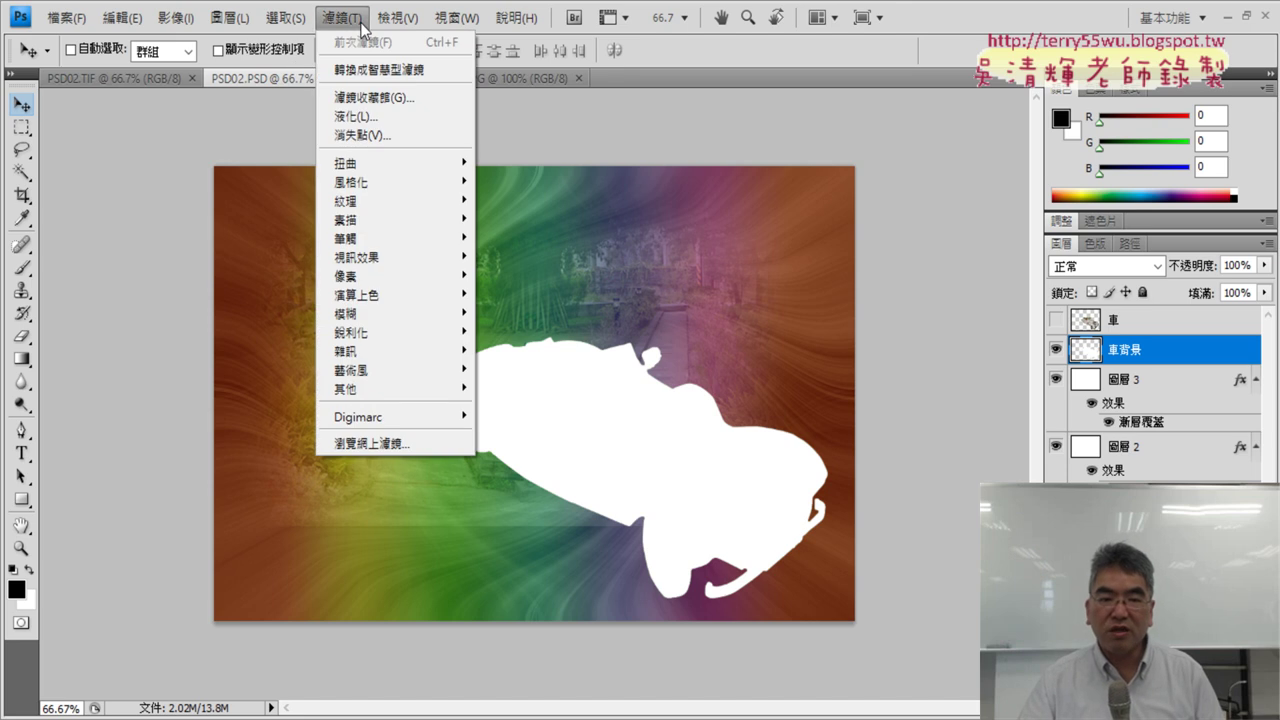
mouse_move(392, 313)
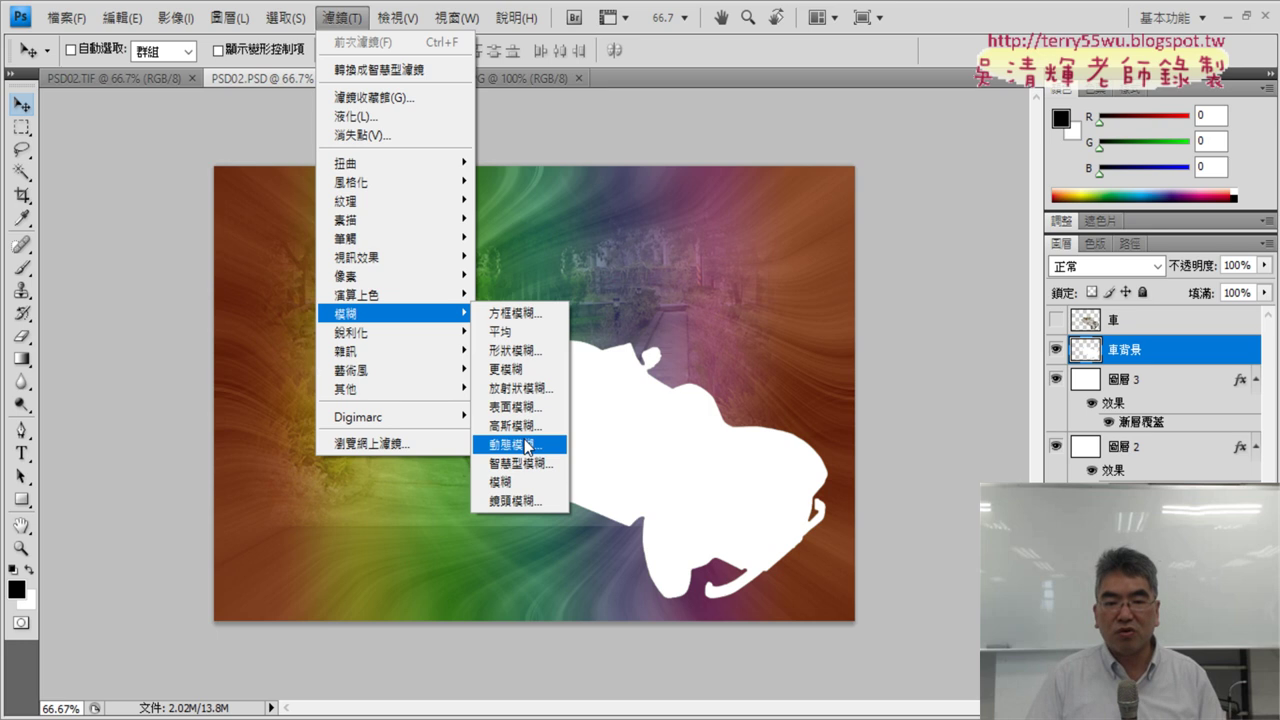
Step: Apply Motion Blur with angle -30° and distance 400 pixels to the 車背景 silhouette
left_click(527, 446)
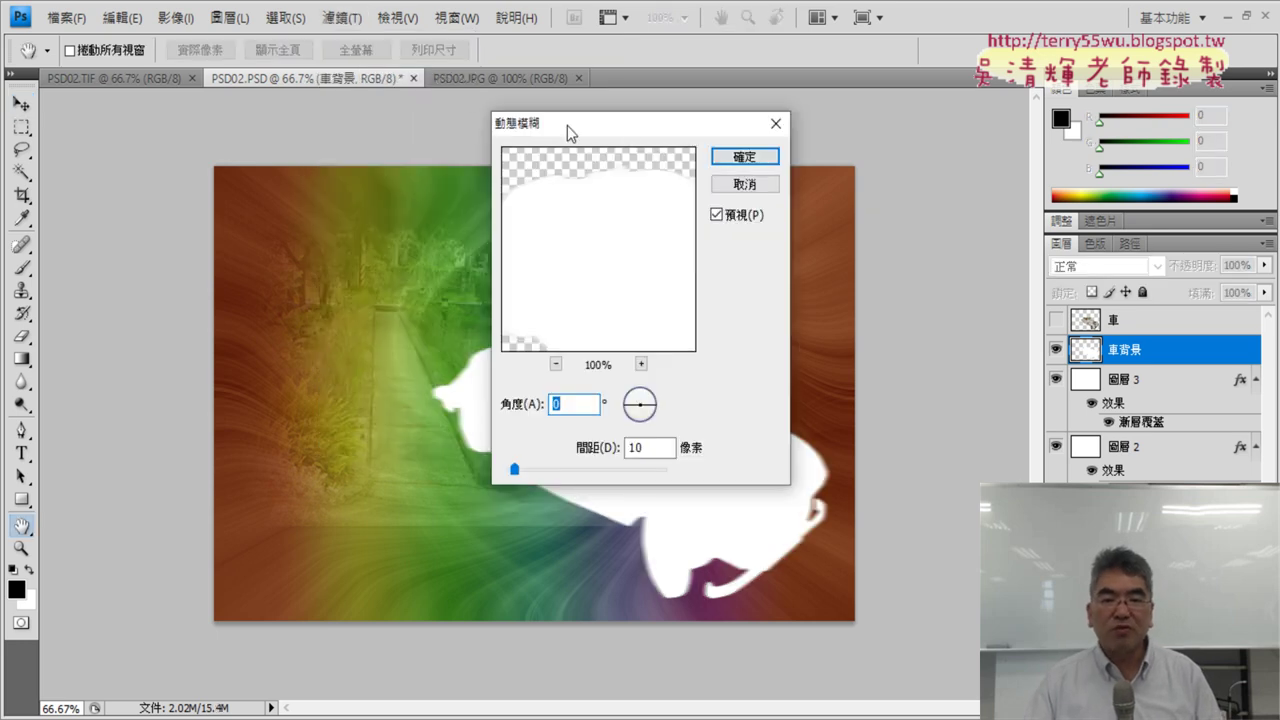
left_click_drag(629, 131, 944, 71)
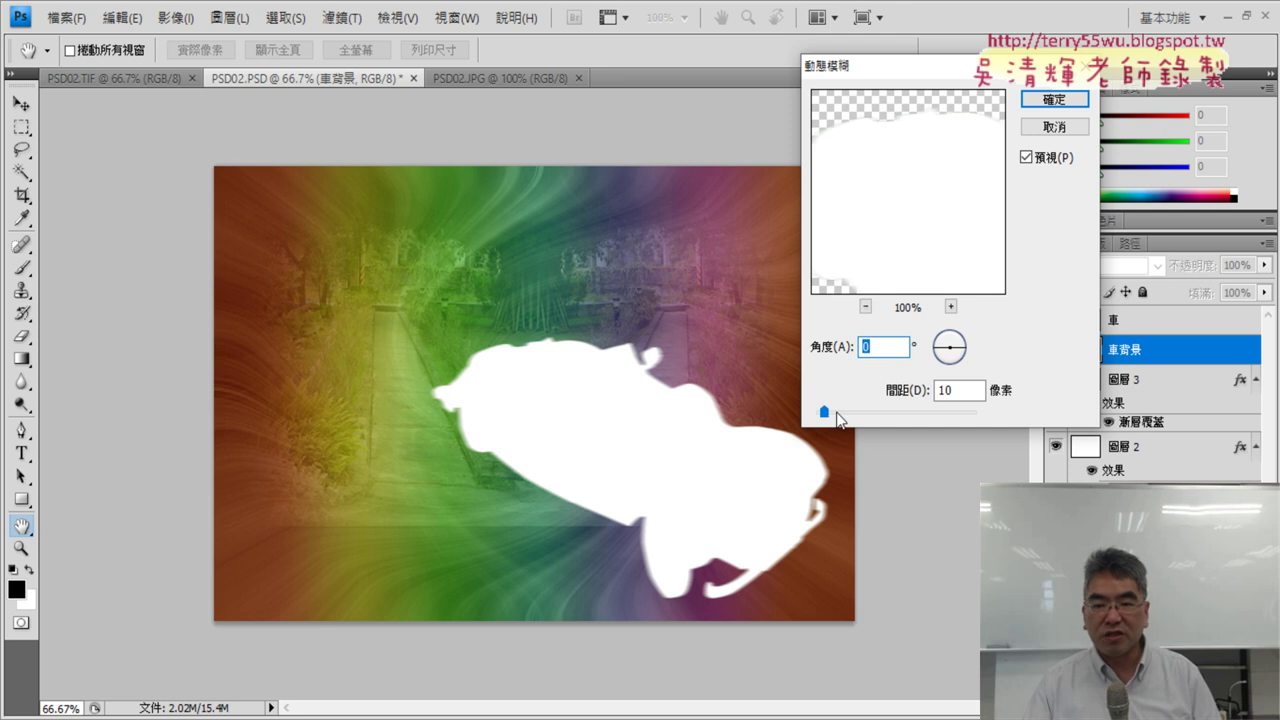
left_click_drag(852, 413, 896, 415)
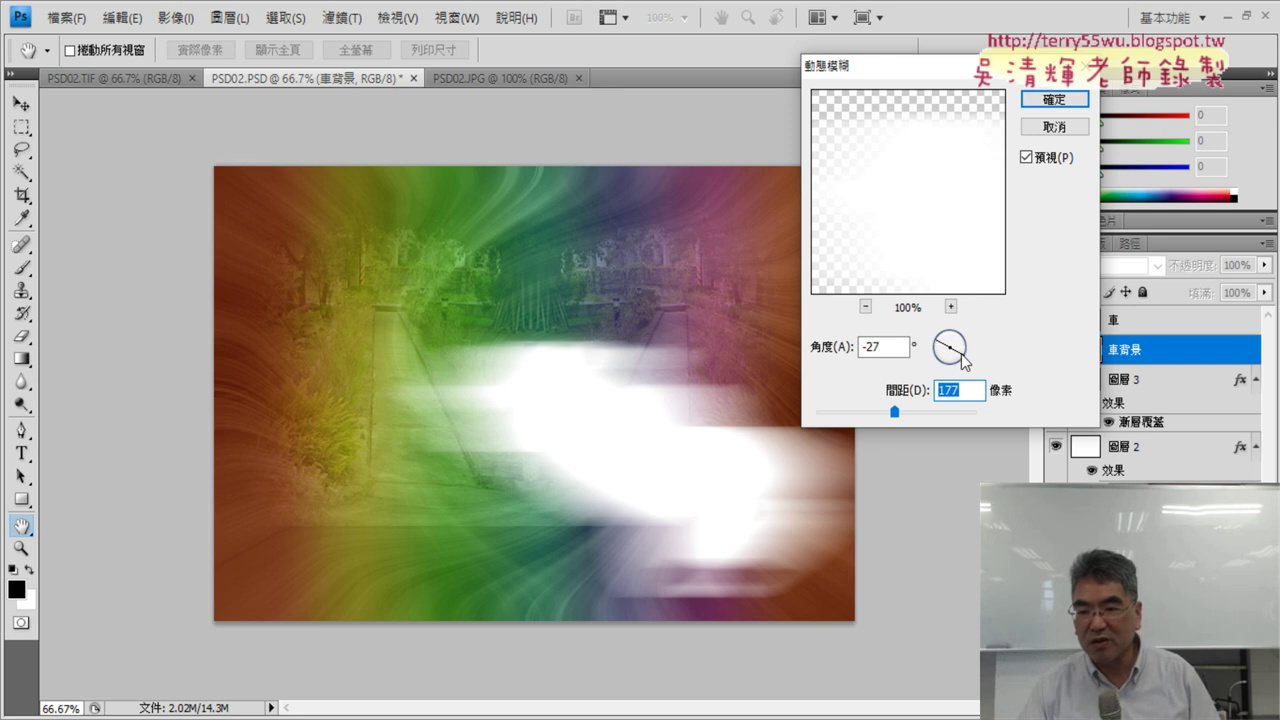
left_click(882, 356)
type("-30")
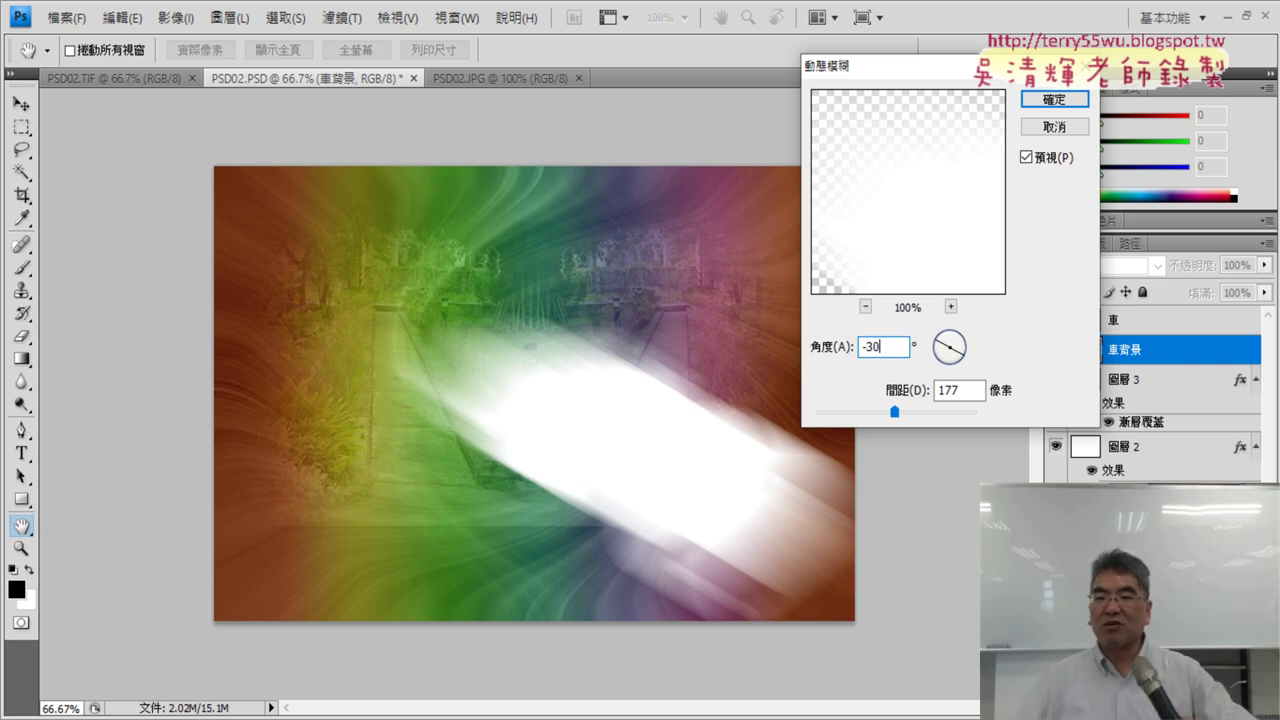
double_click(946, 390)
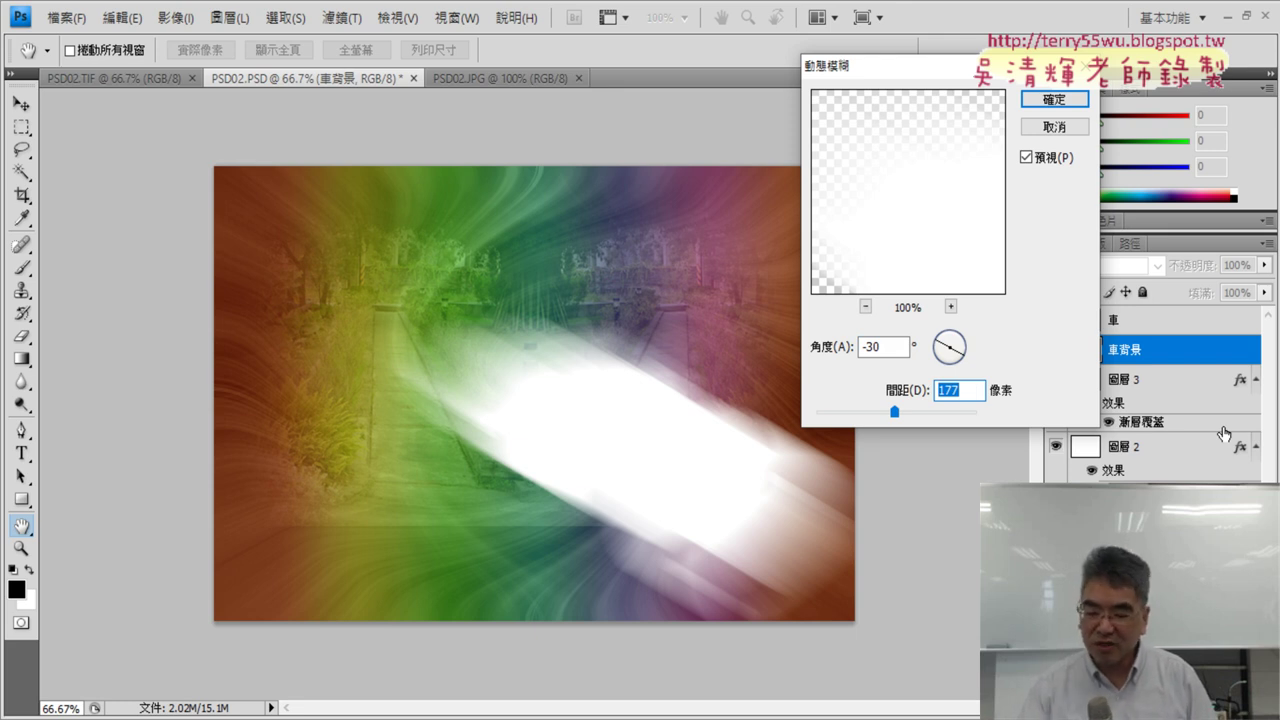
type("400")
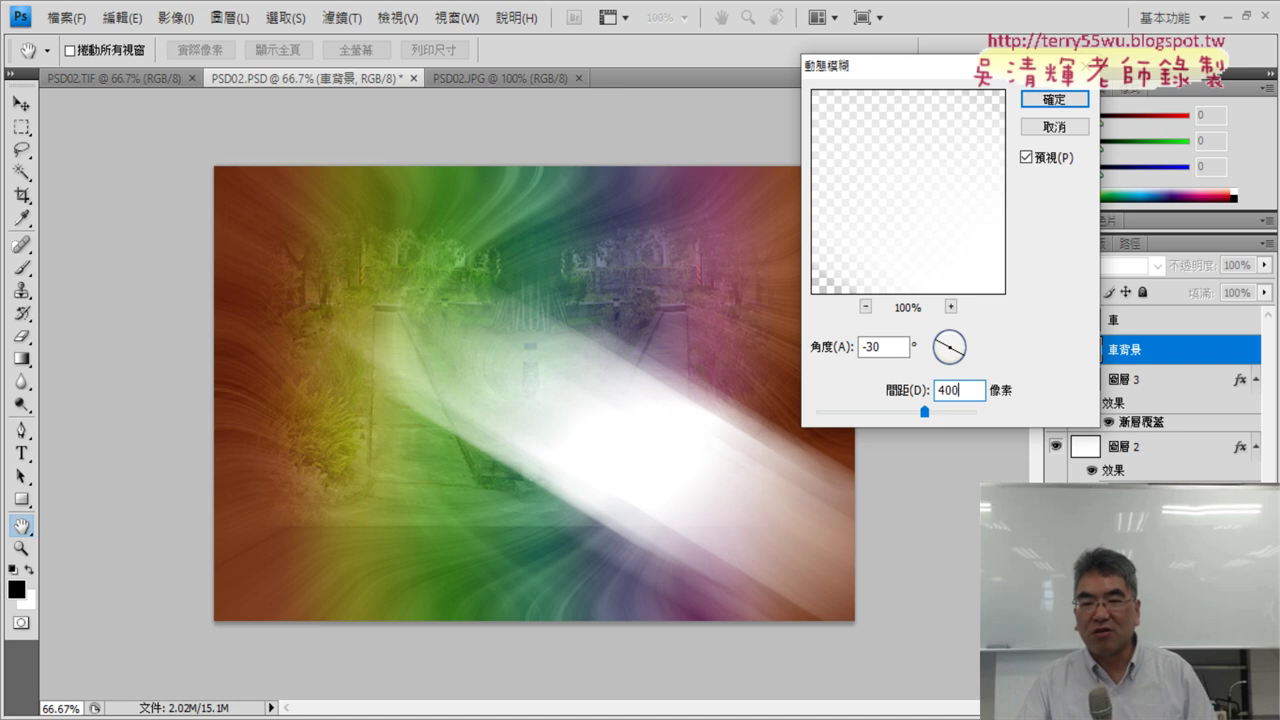
left_click(1054, 100)
Step: Compare PSD02.PSD against the finished PSD02.TIF, and check 車背景's layer style without changing it
left_click(106, 77)
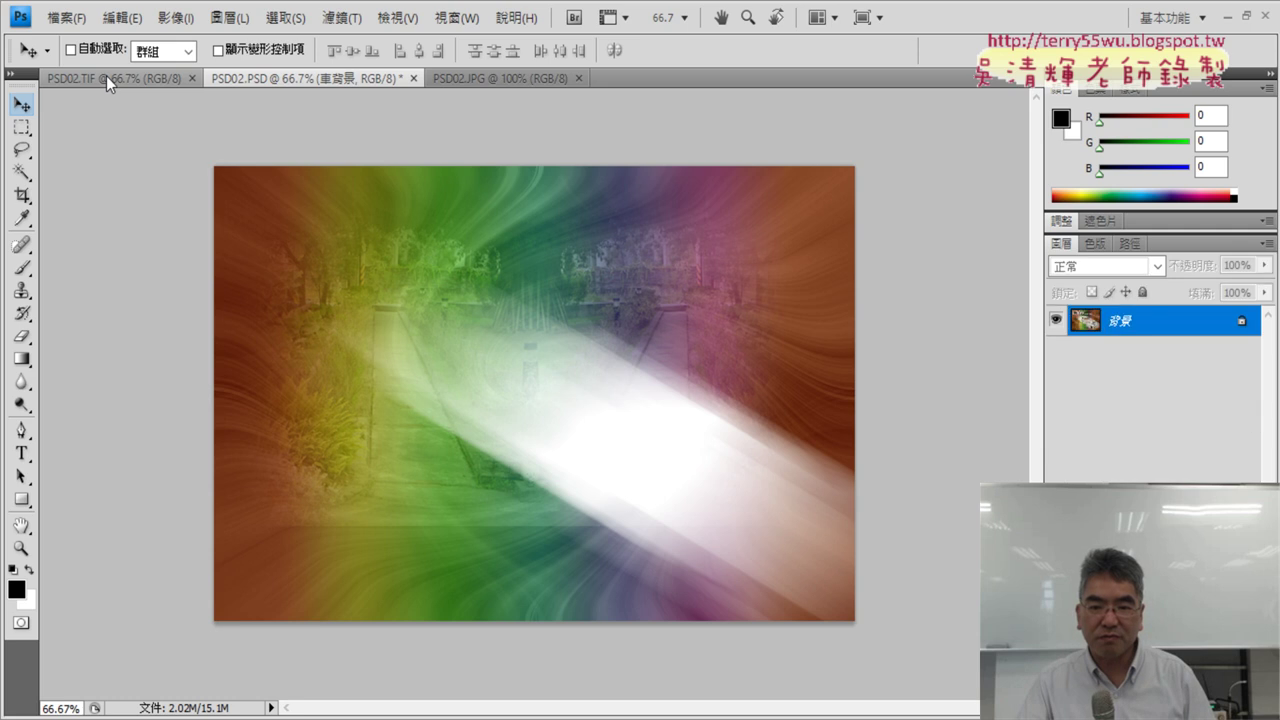
left_click(275, 76)
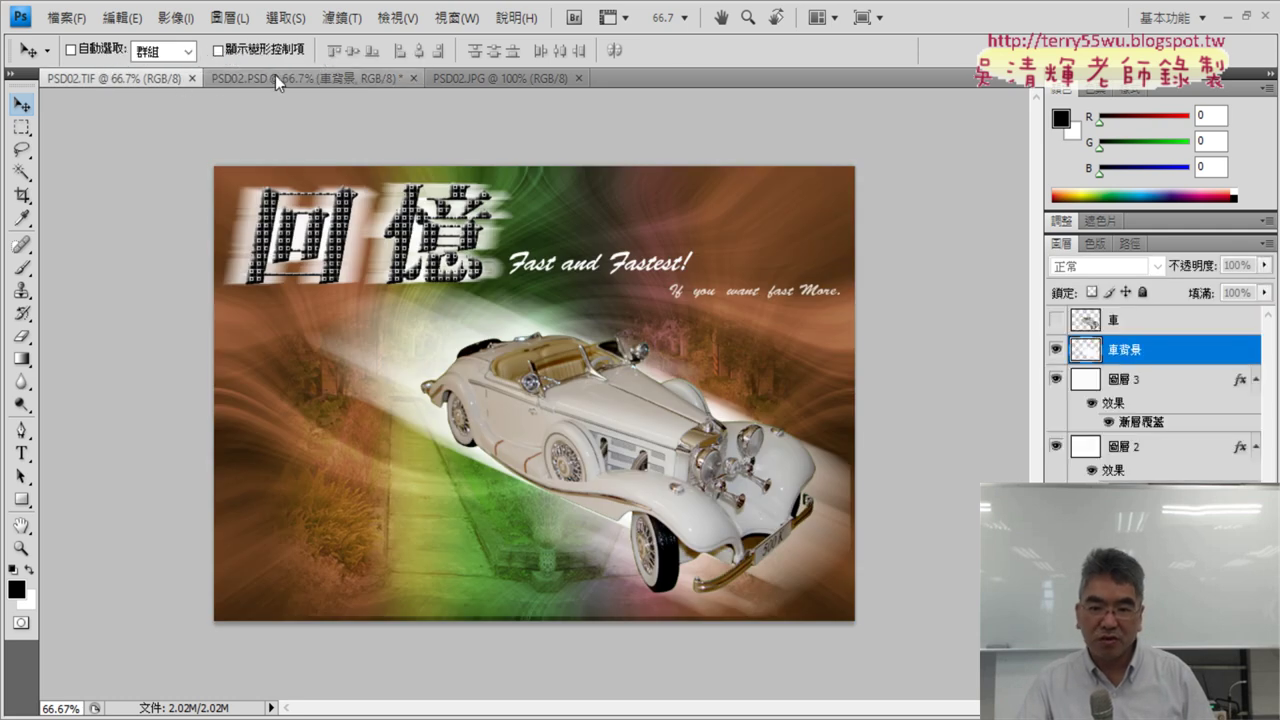
left_click(125, 78)
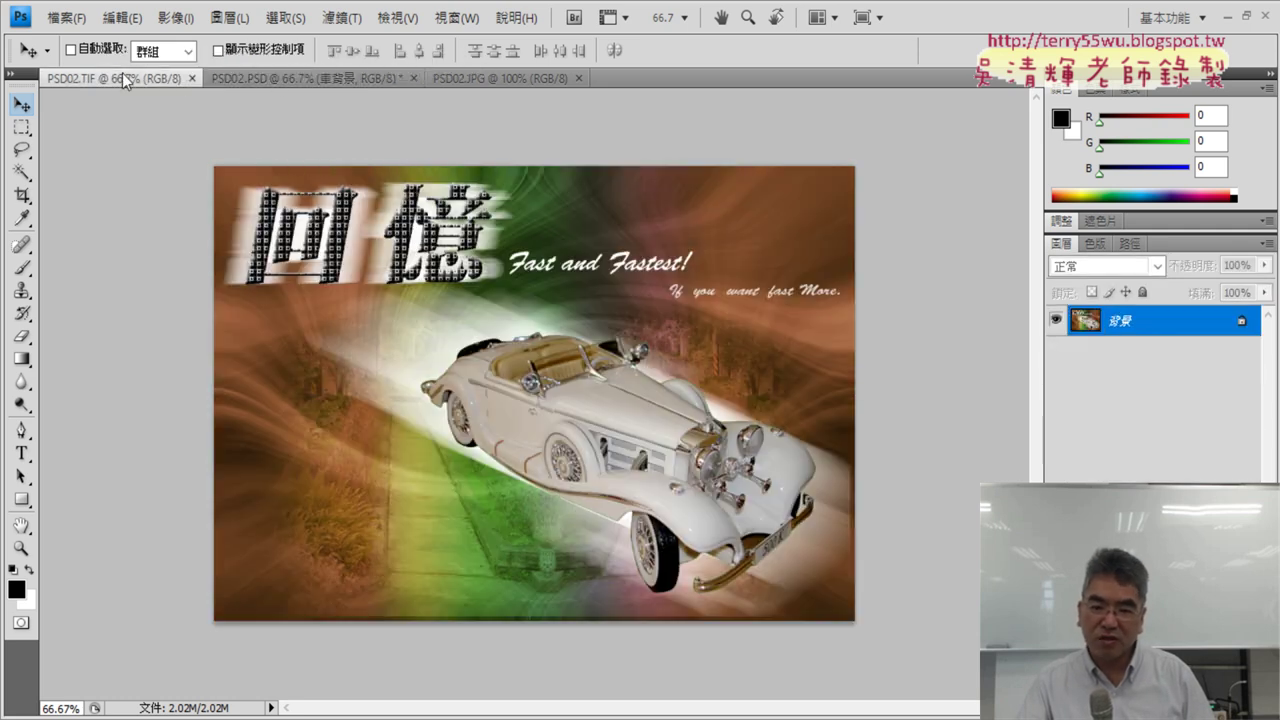
left_click(330, 79)
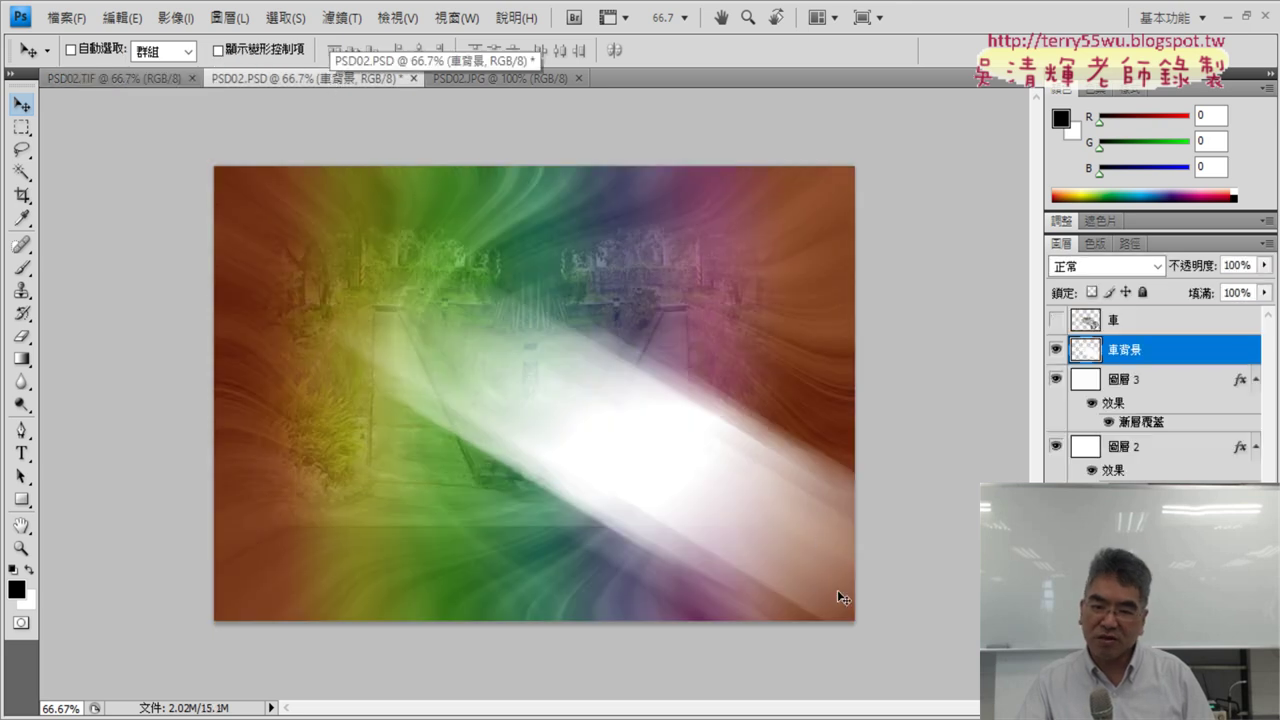
double_click(1090, 353)
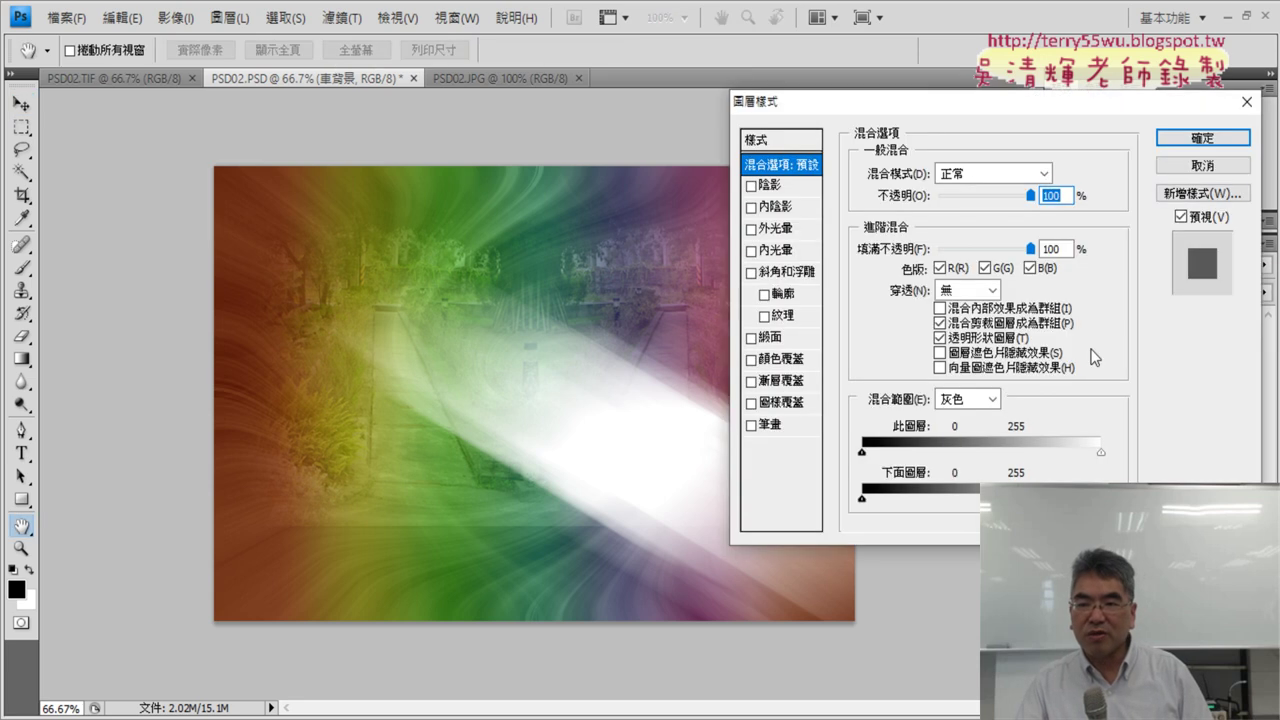
left_click(1201, 166)
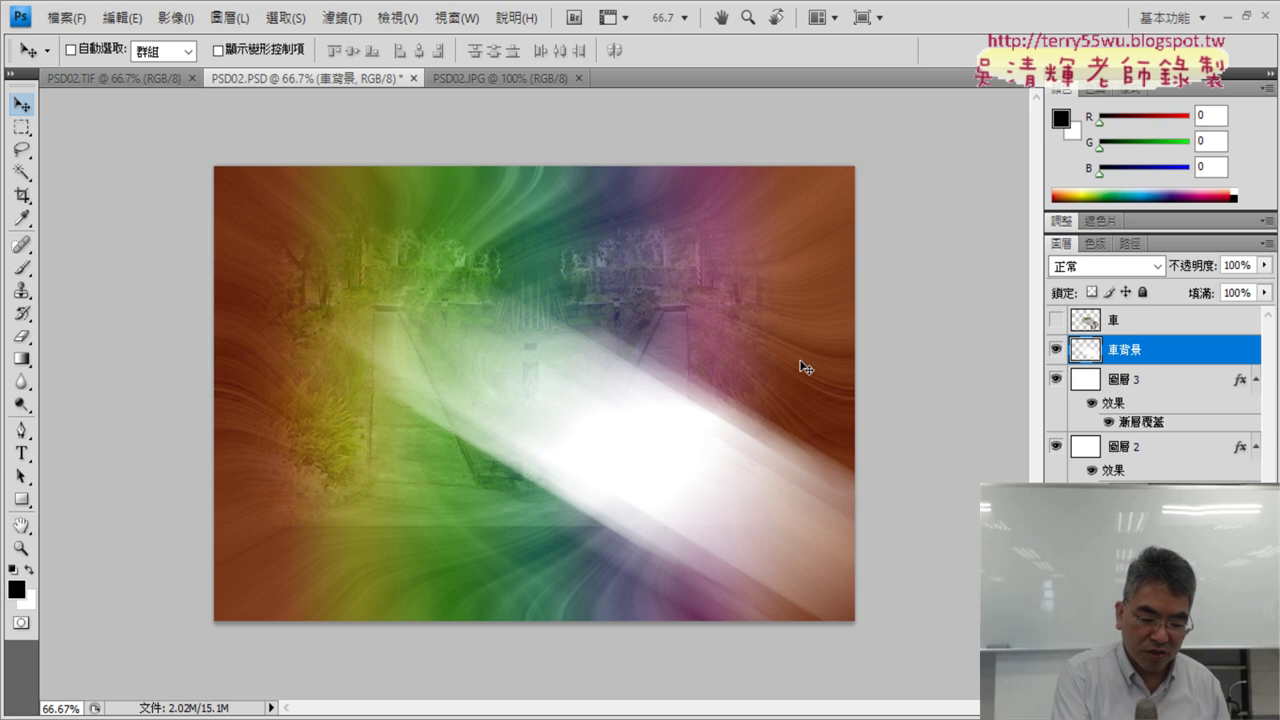
Step: Undo the 400-pixel Motion Blur and reapply it at -30° with a 300-pixel distance
key("ctrl+z")
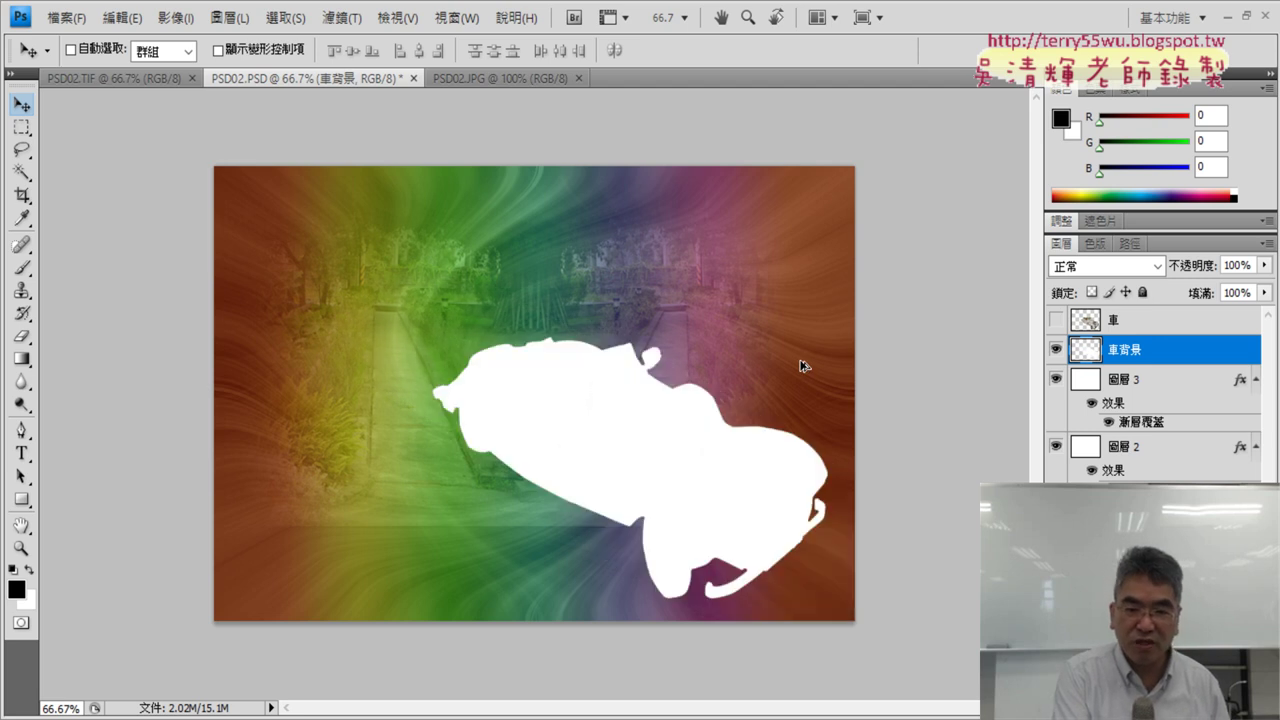
left_click(350, 18)
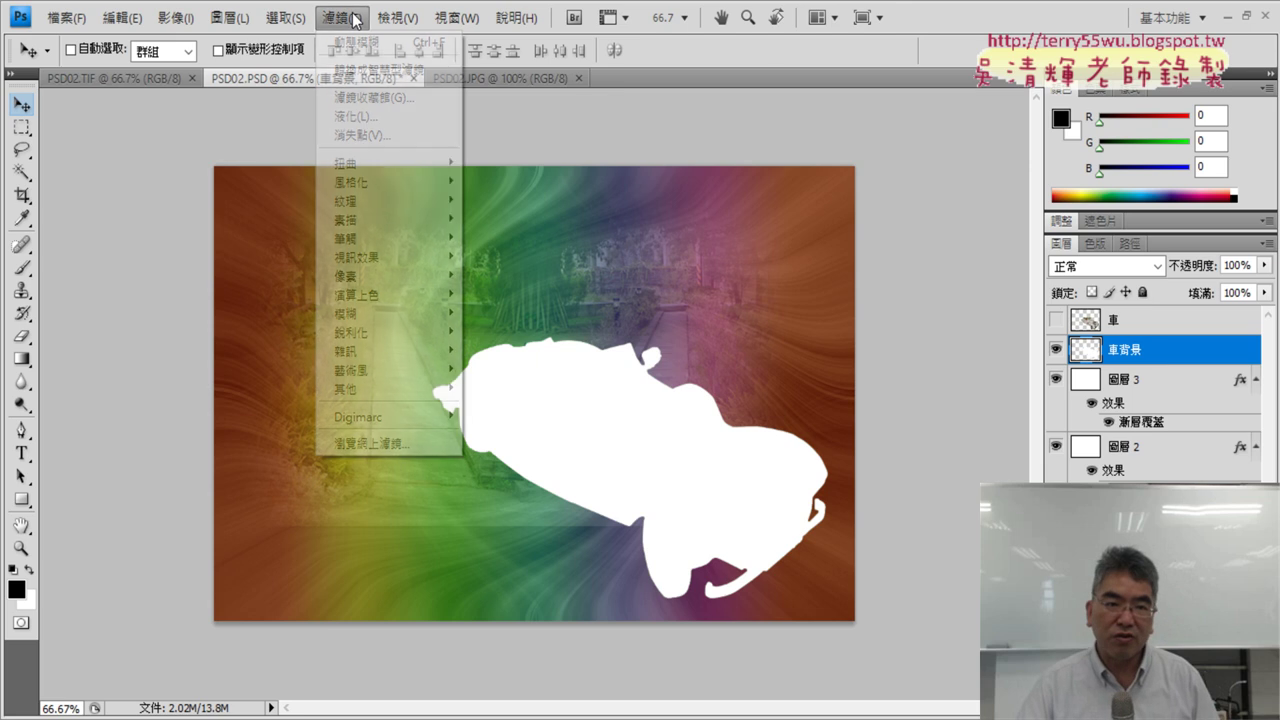
mouse_move(355, 313)
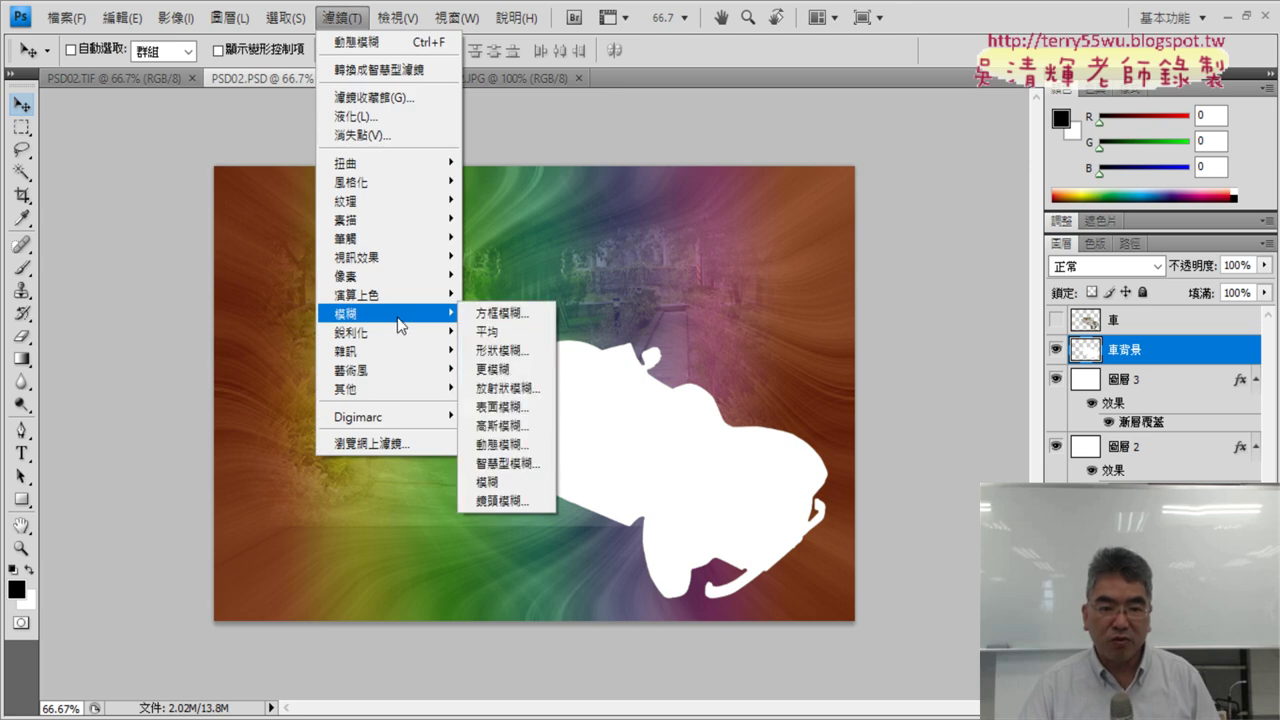
left_click(515, 444)
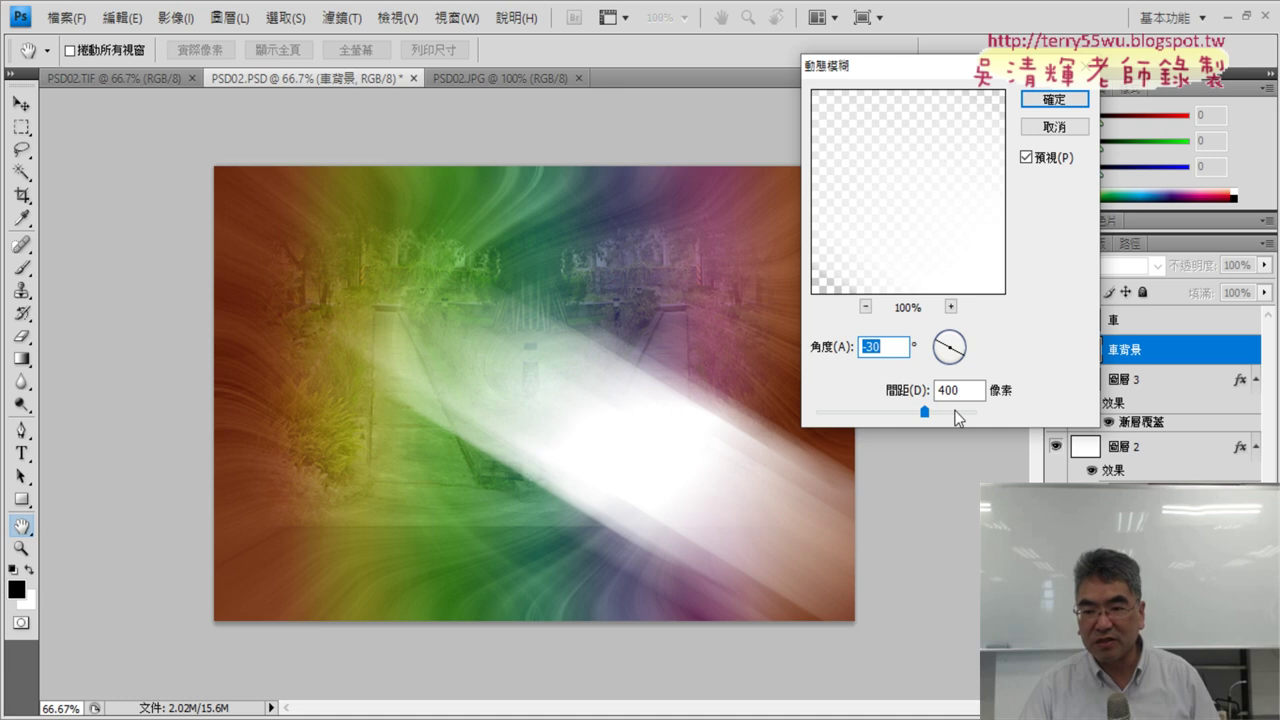
left_click_drag(946, 390, 928, 393)
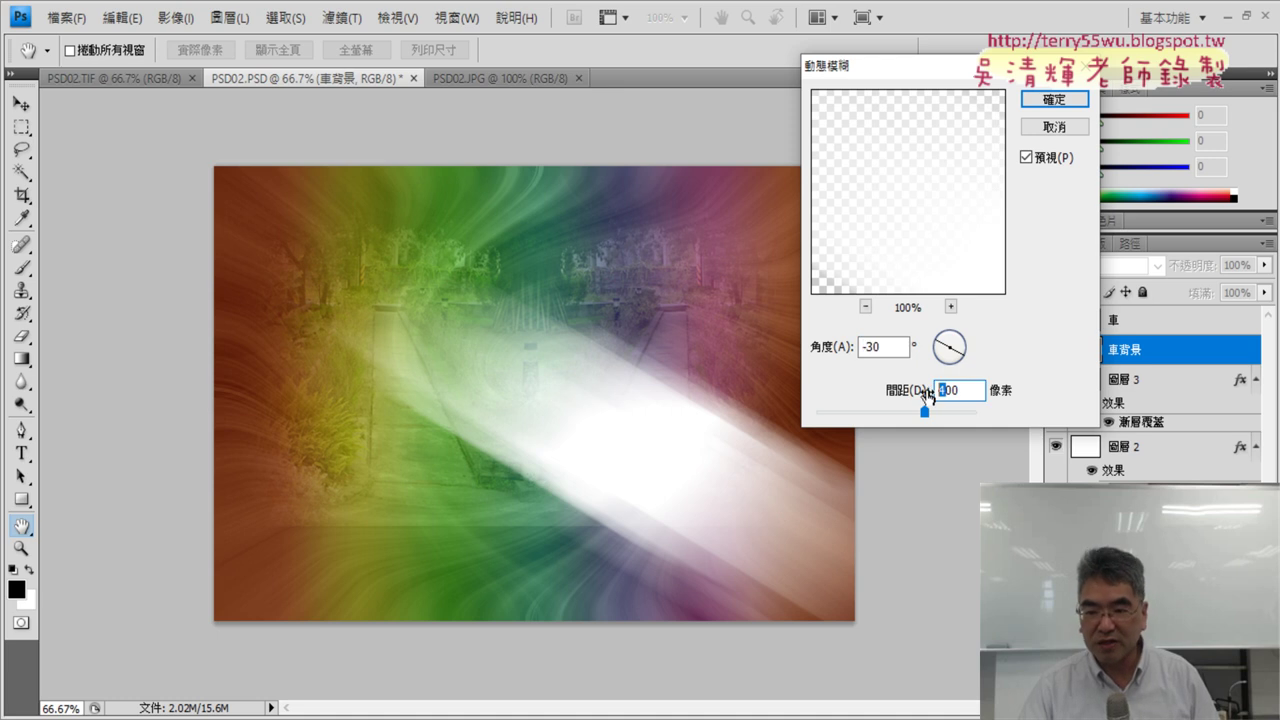
type("3")
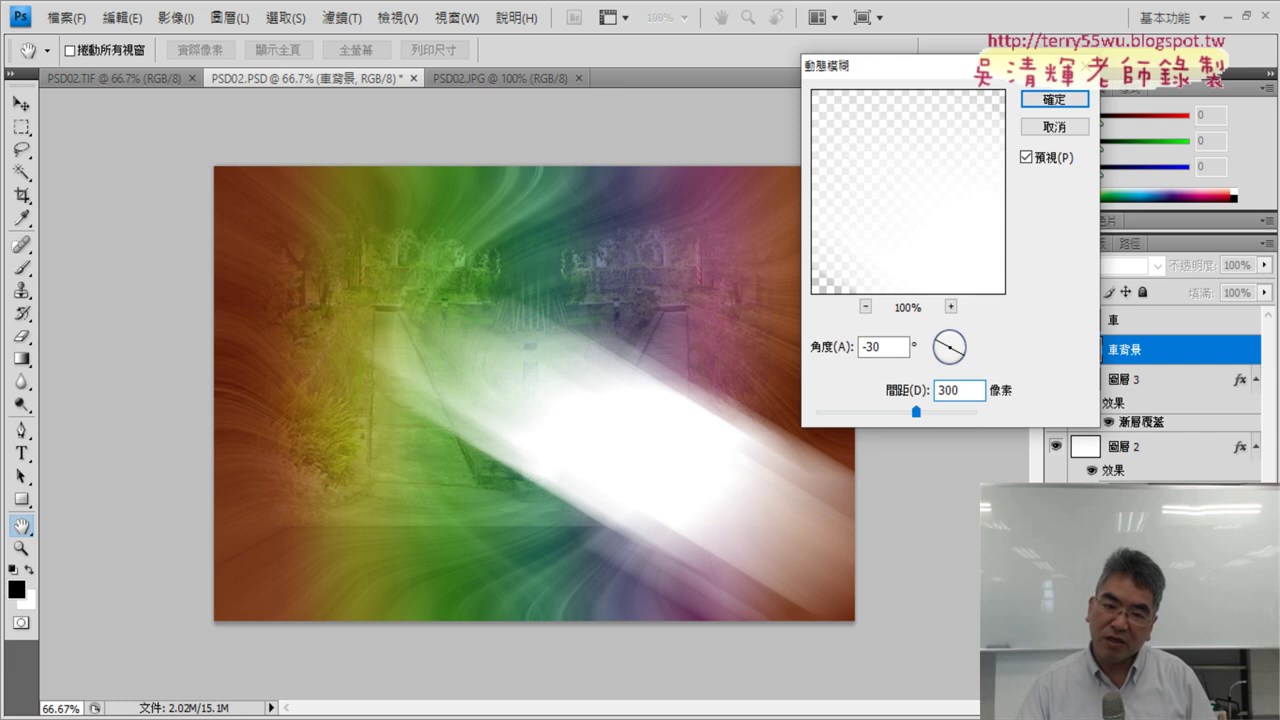
left_click(1042, 105)
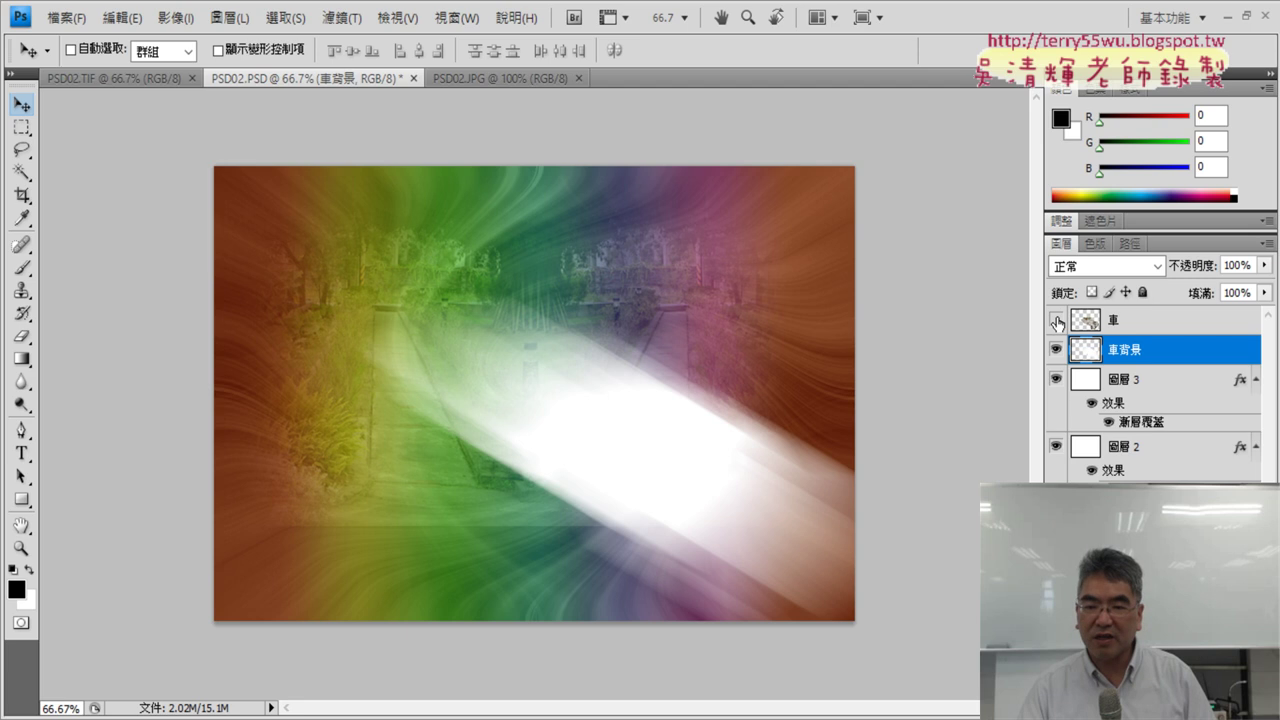
Step: Show the 車 car layer, then toggle 車背景's glow off and on to compare
left_click(1056, 320)
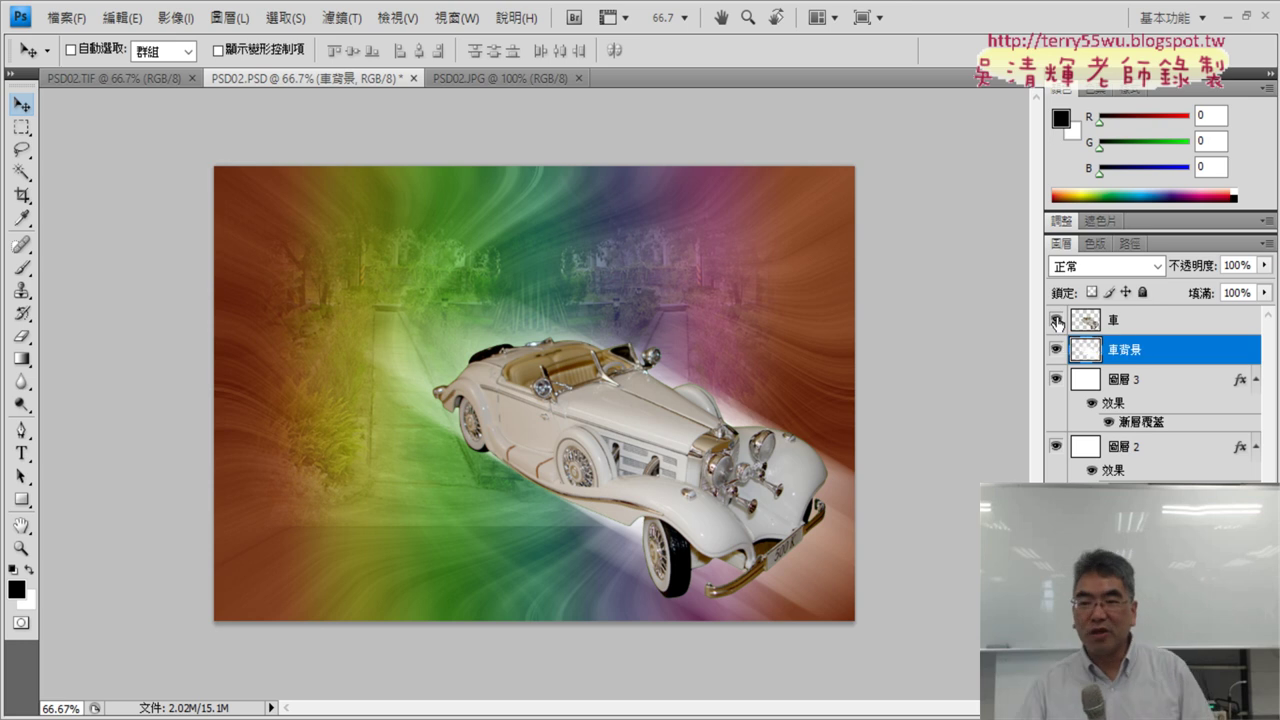
left_click(1056, 350)
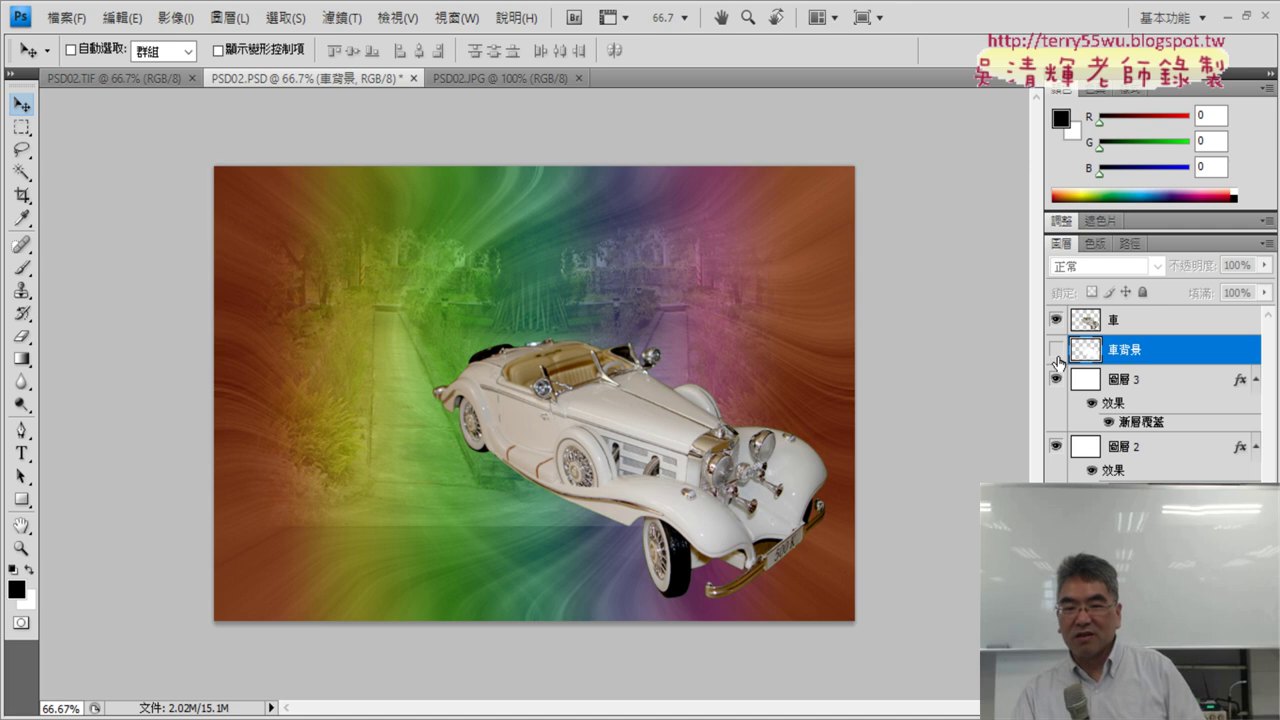
left_click(1056, 352)
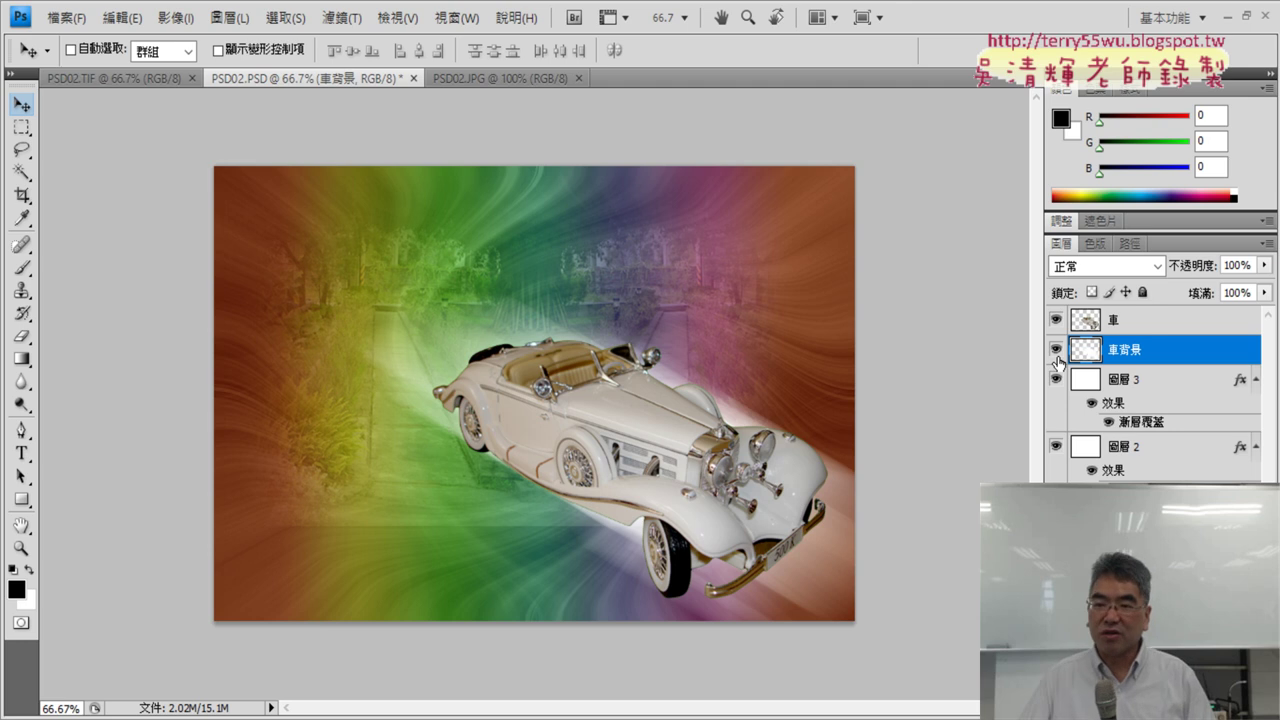
left_click(1056, 350)
left_click(1056, 350)
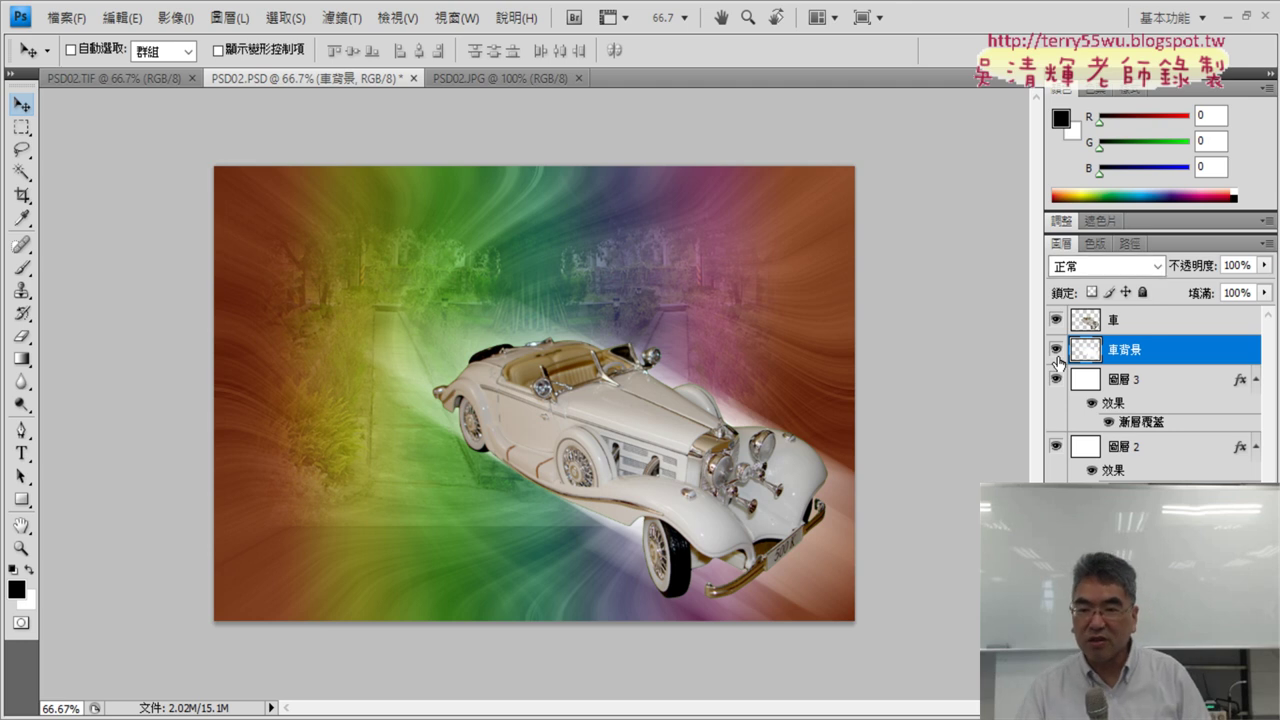
Step: With Magic Wand in PSD02.JPG, invert the selection to the car, then return to PSD02.PSD
left_click(515, 77)
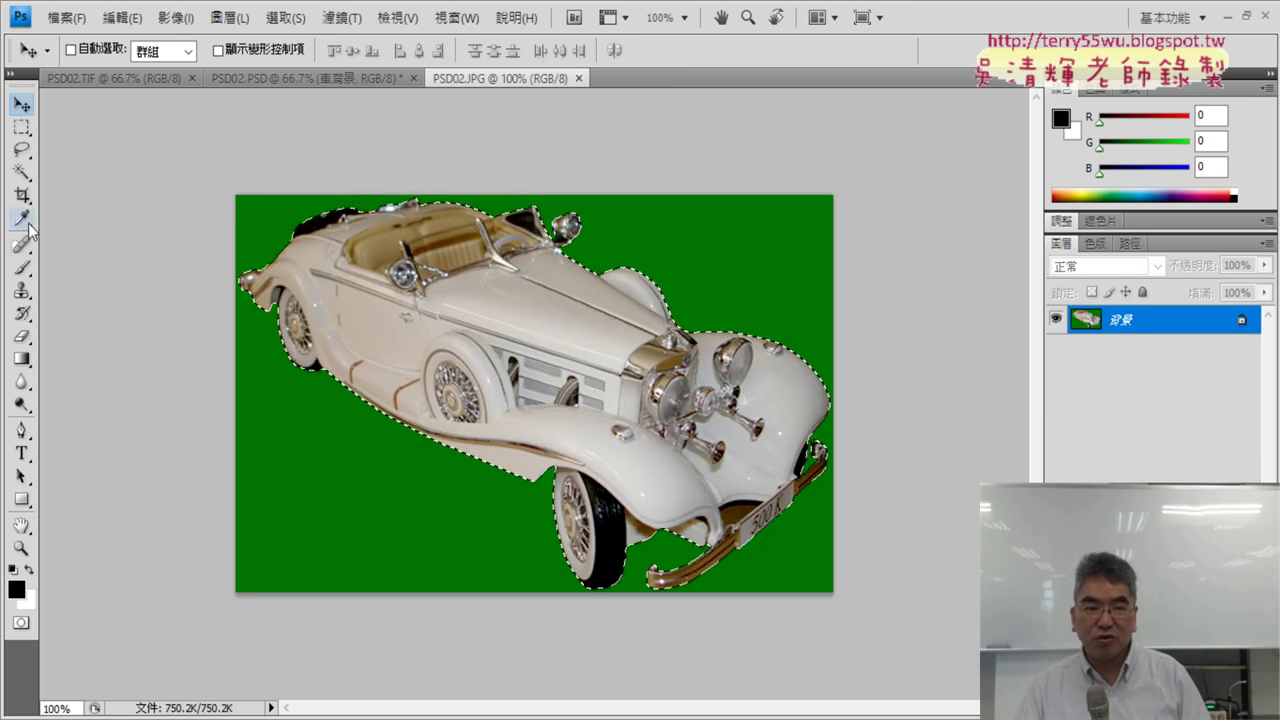
left_click(22, 173)
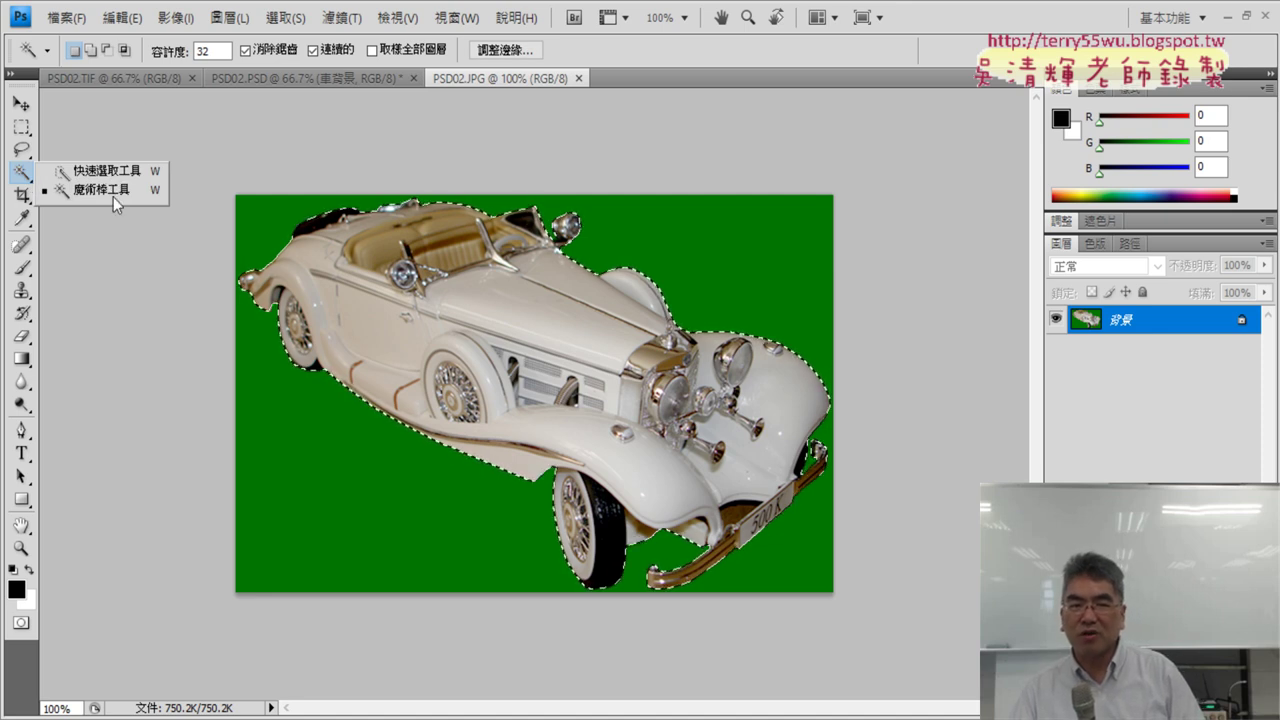
left_click(285, 17)
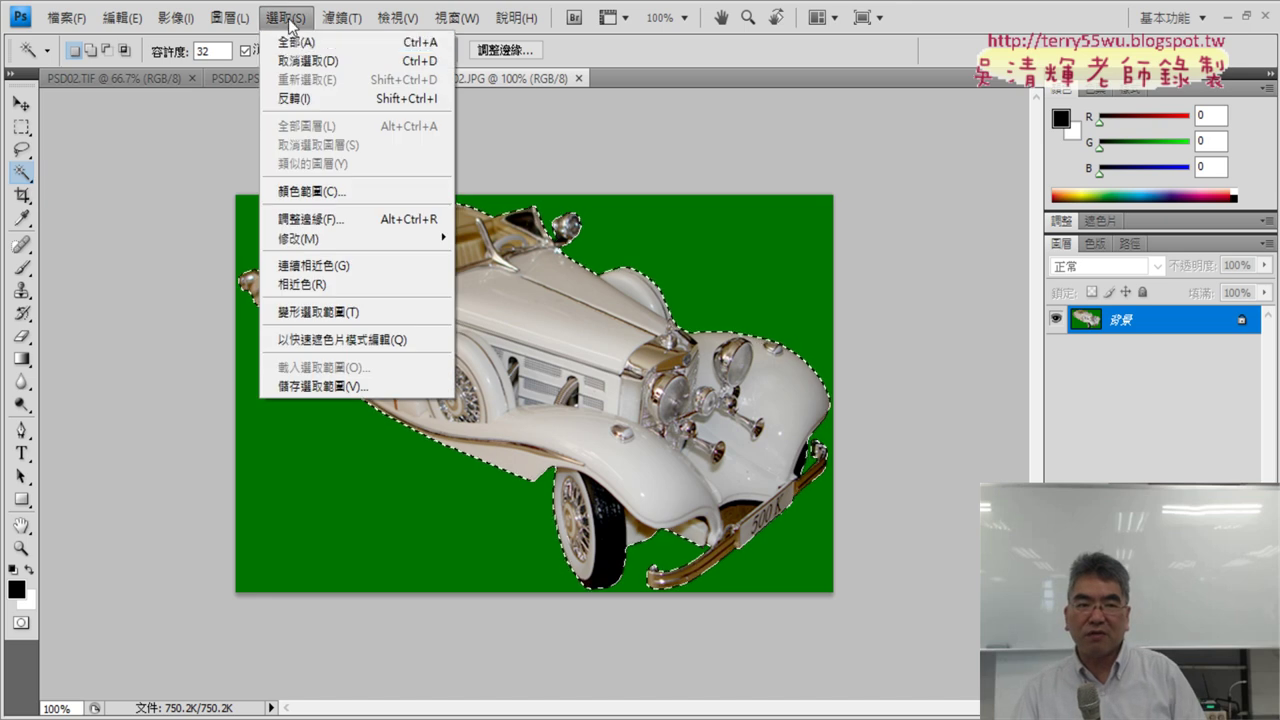
left_click(330, 100)
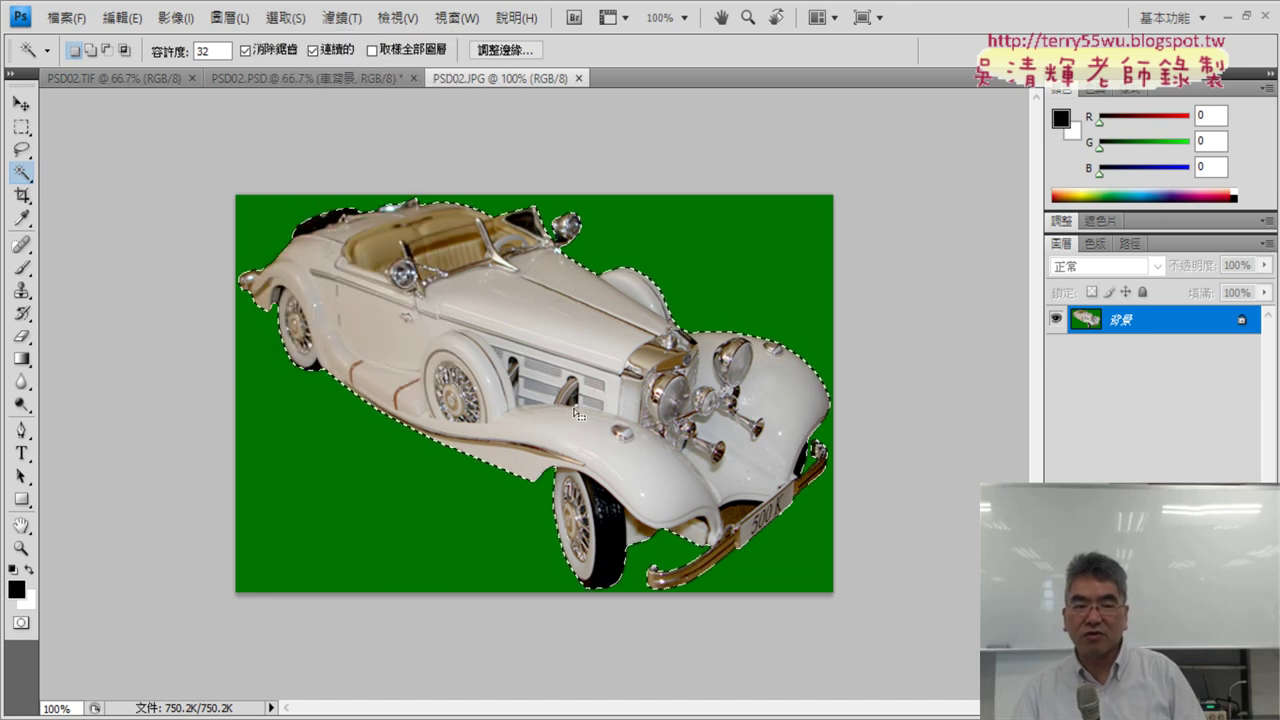
left_click(292, 76)
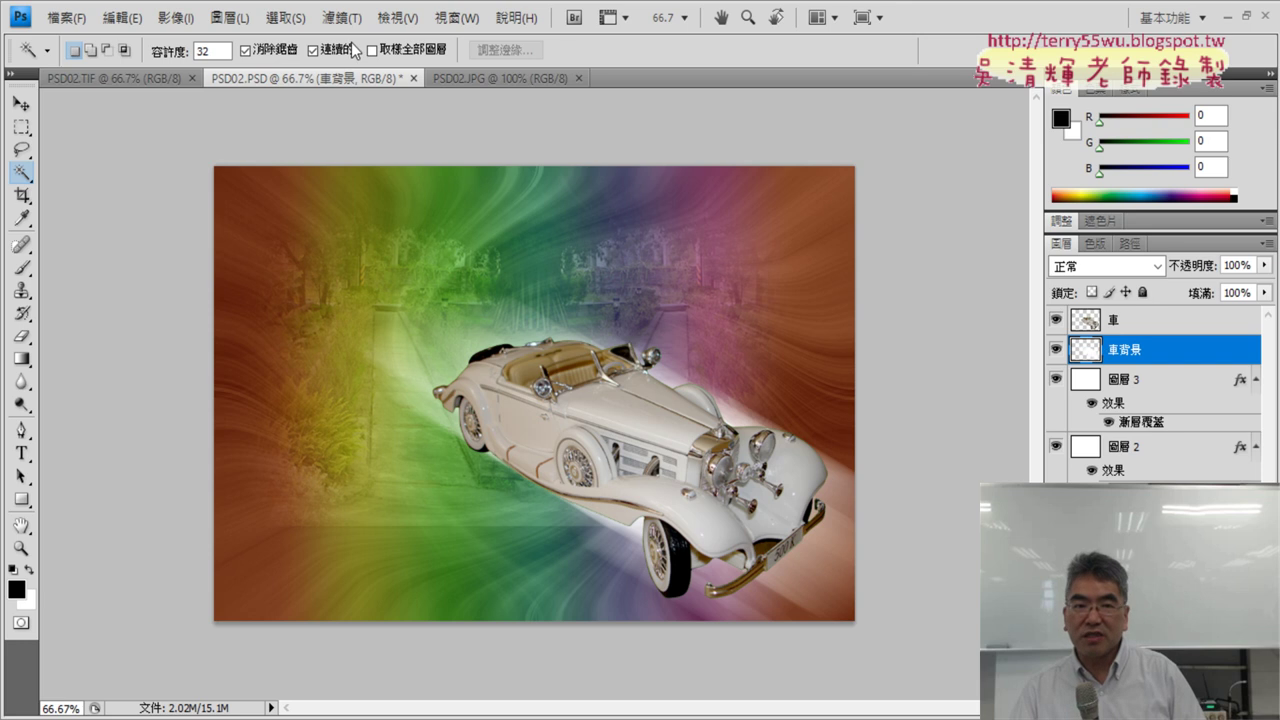
Step: Open the Select (選取) menu over the car-and-light-trail composite
left_click(285, 18)
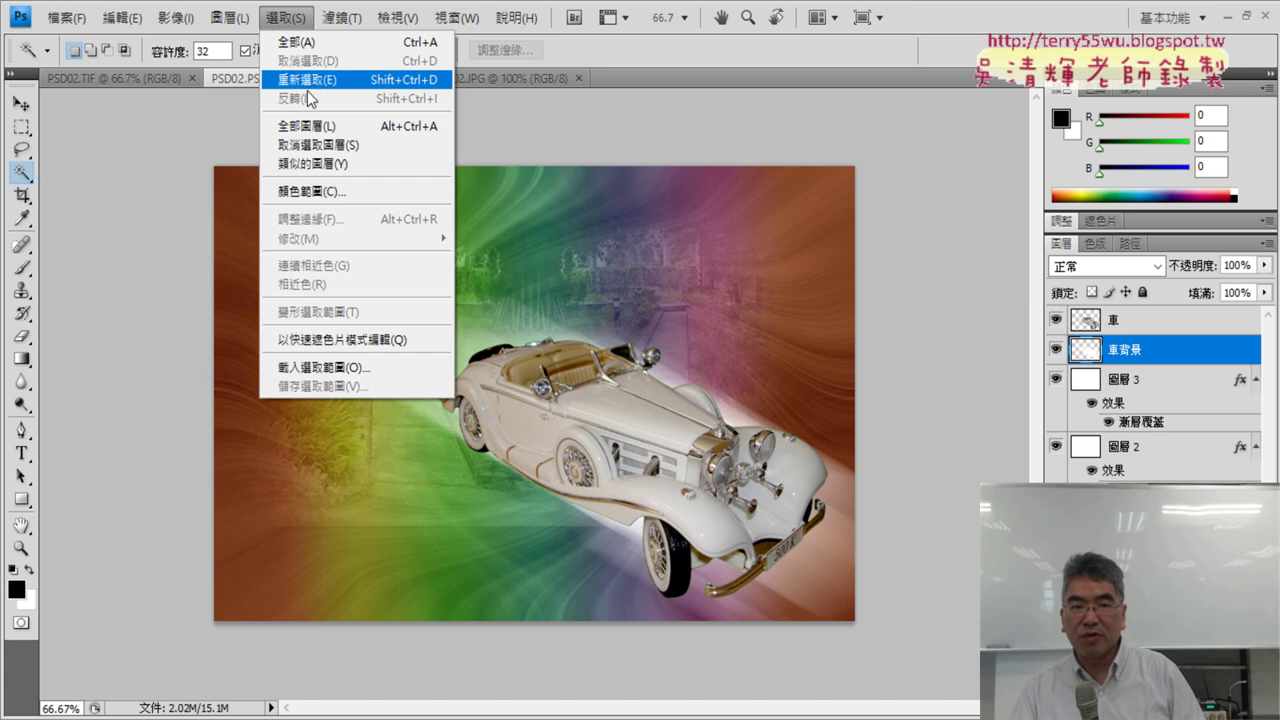